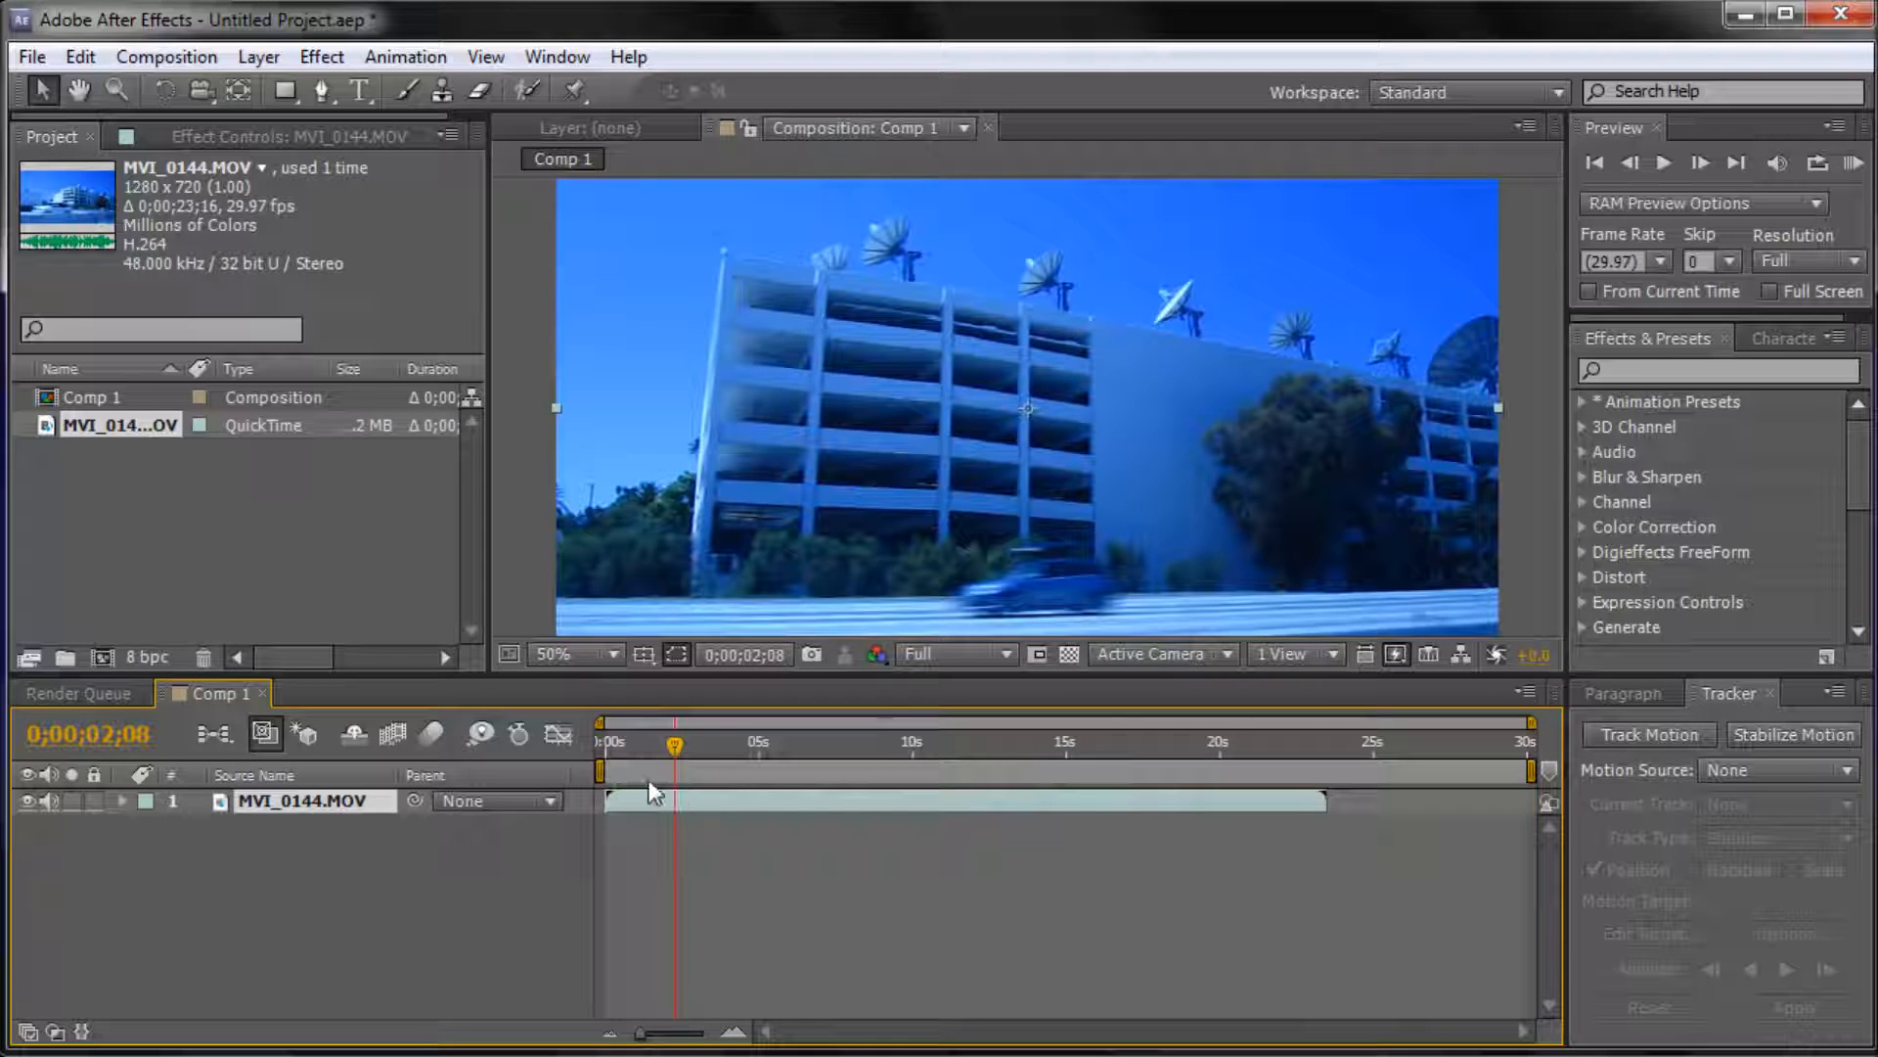
# Step: Time-reverse the MVI_0144.MOV layer and scrub through the opening seconds of the reversed footage
pyautogui.moveTo(675, 753); pyautogui.dragTo(603, 775)
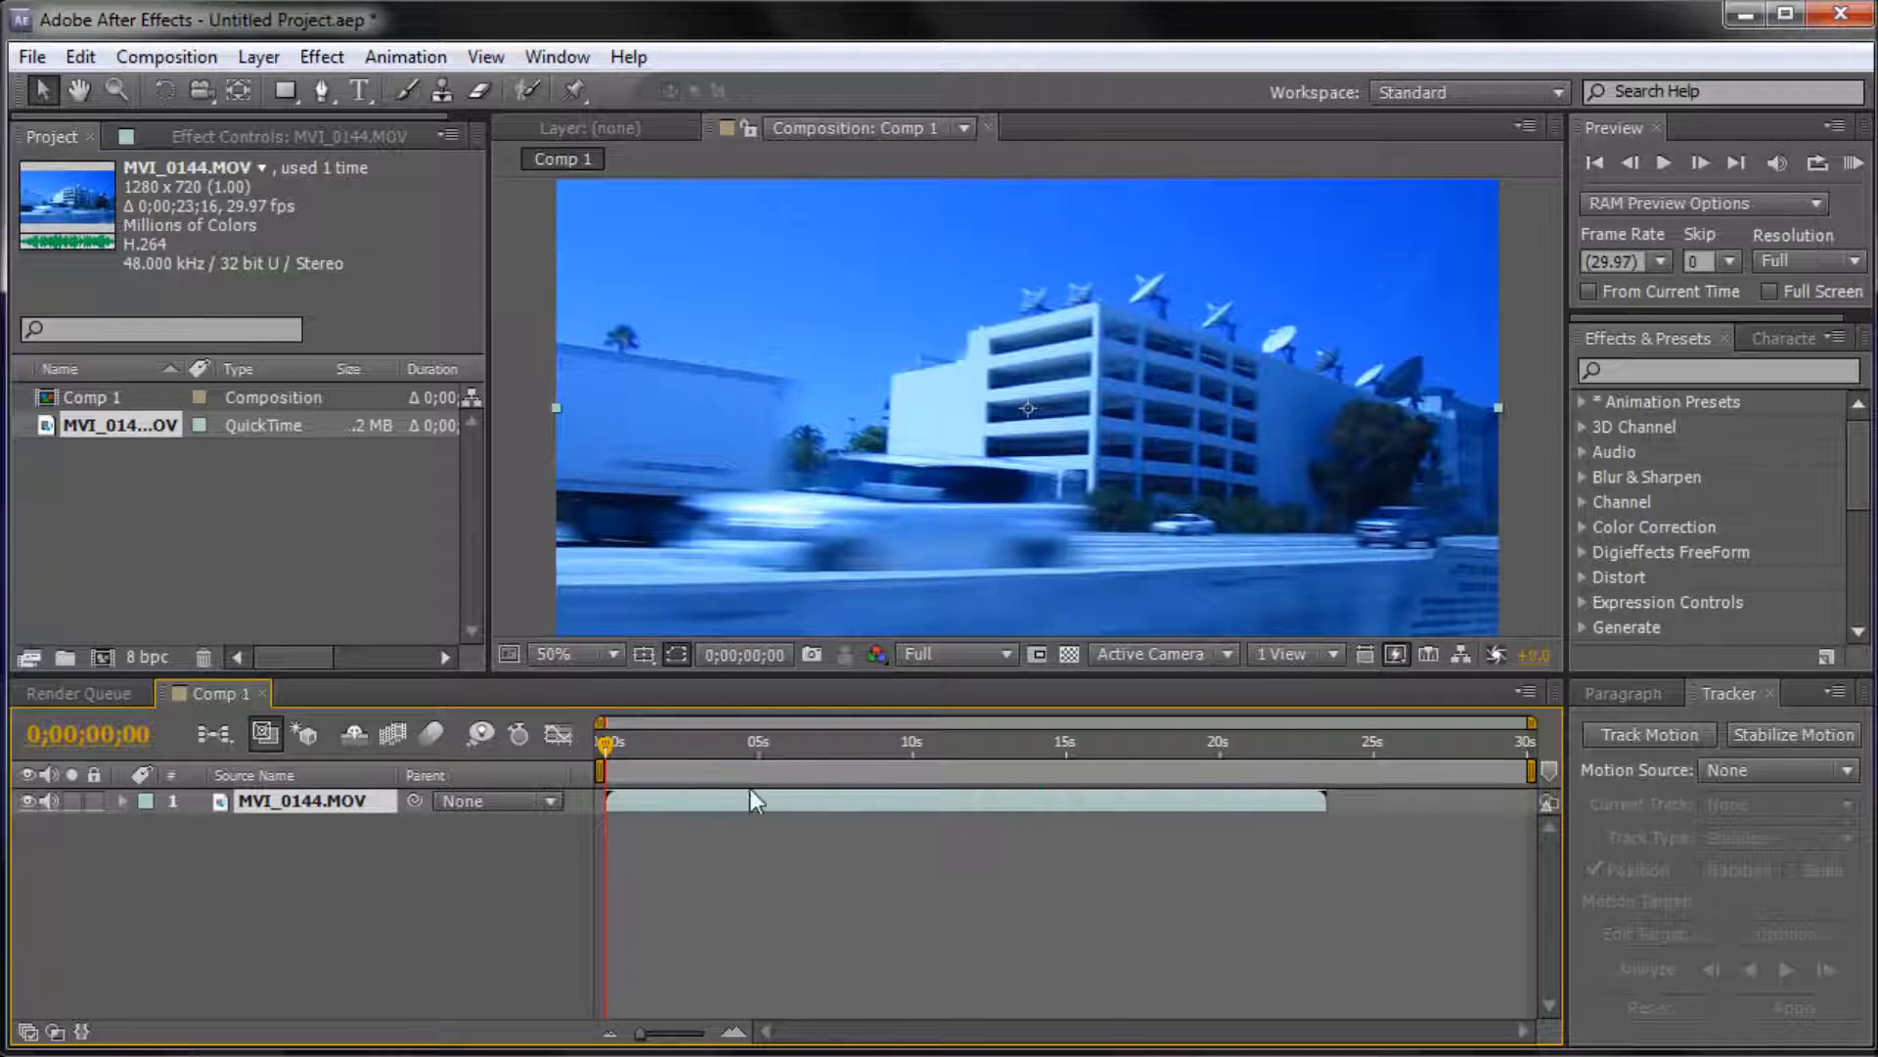
pyautogui.rightClick(714, 798)
pyautogui.click(650, 802)
pyautogui.rightClick(741, 794)
pyautogui.moveTo(808, 745)
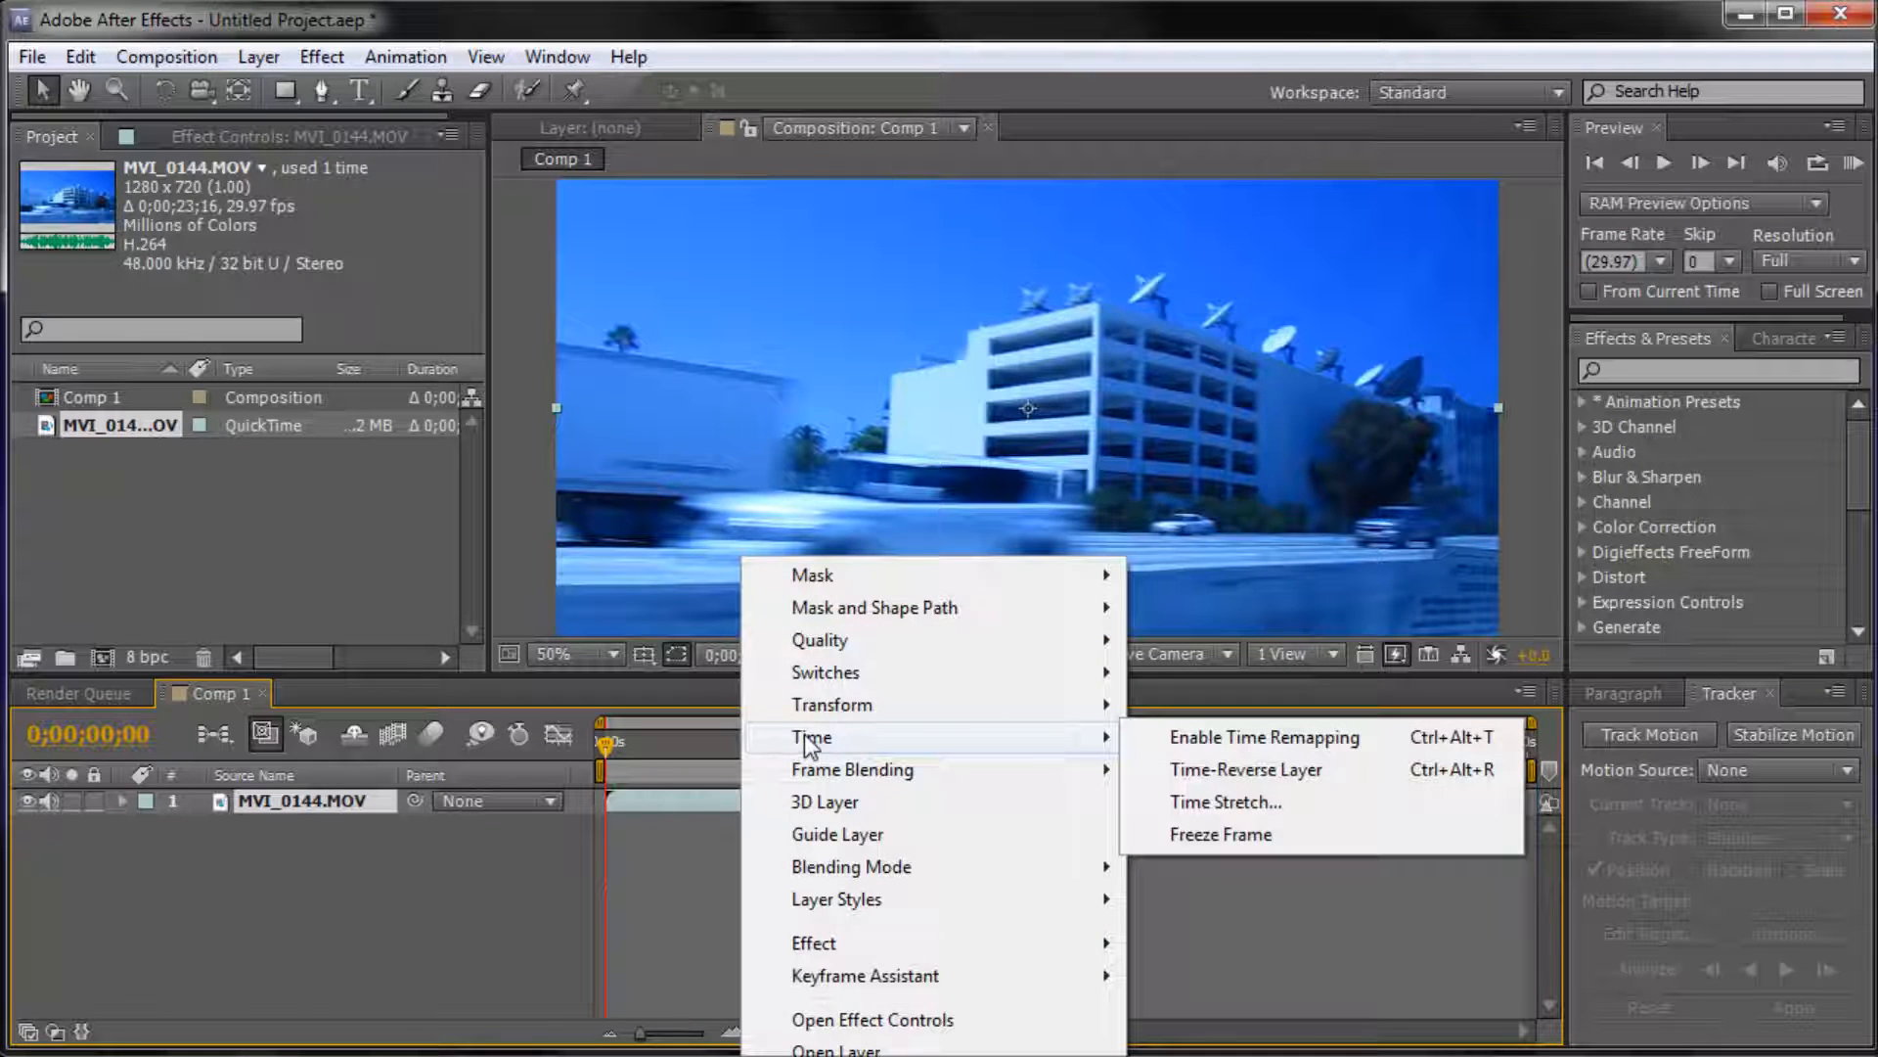
pyautogui.click(1222, 770)
pyautogui.moveTo(600, 748); pyautogui.dragTo(675, 801)
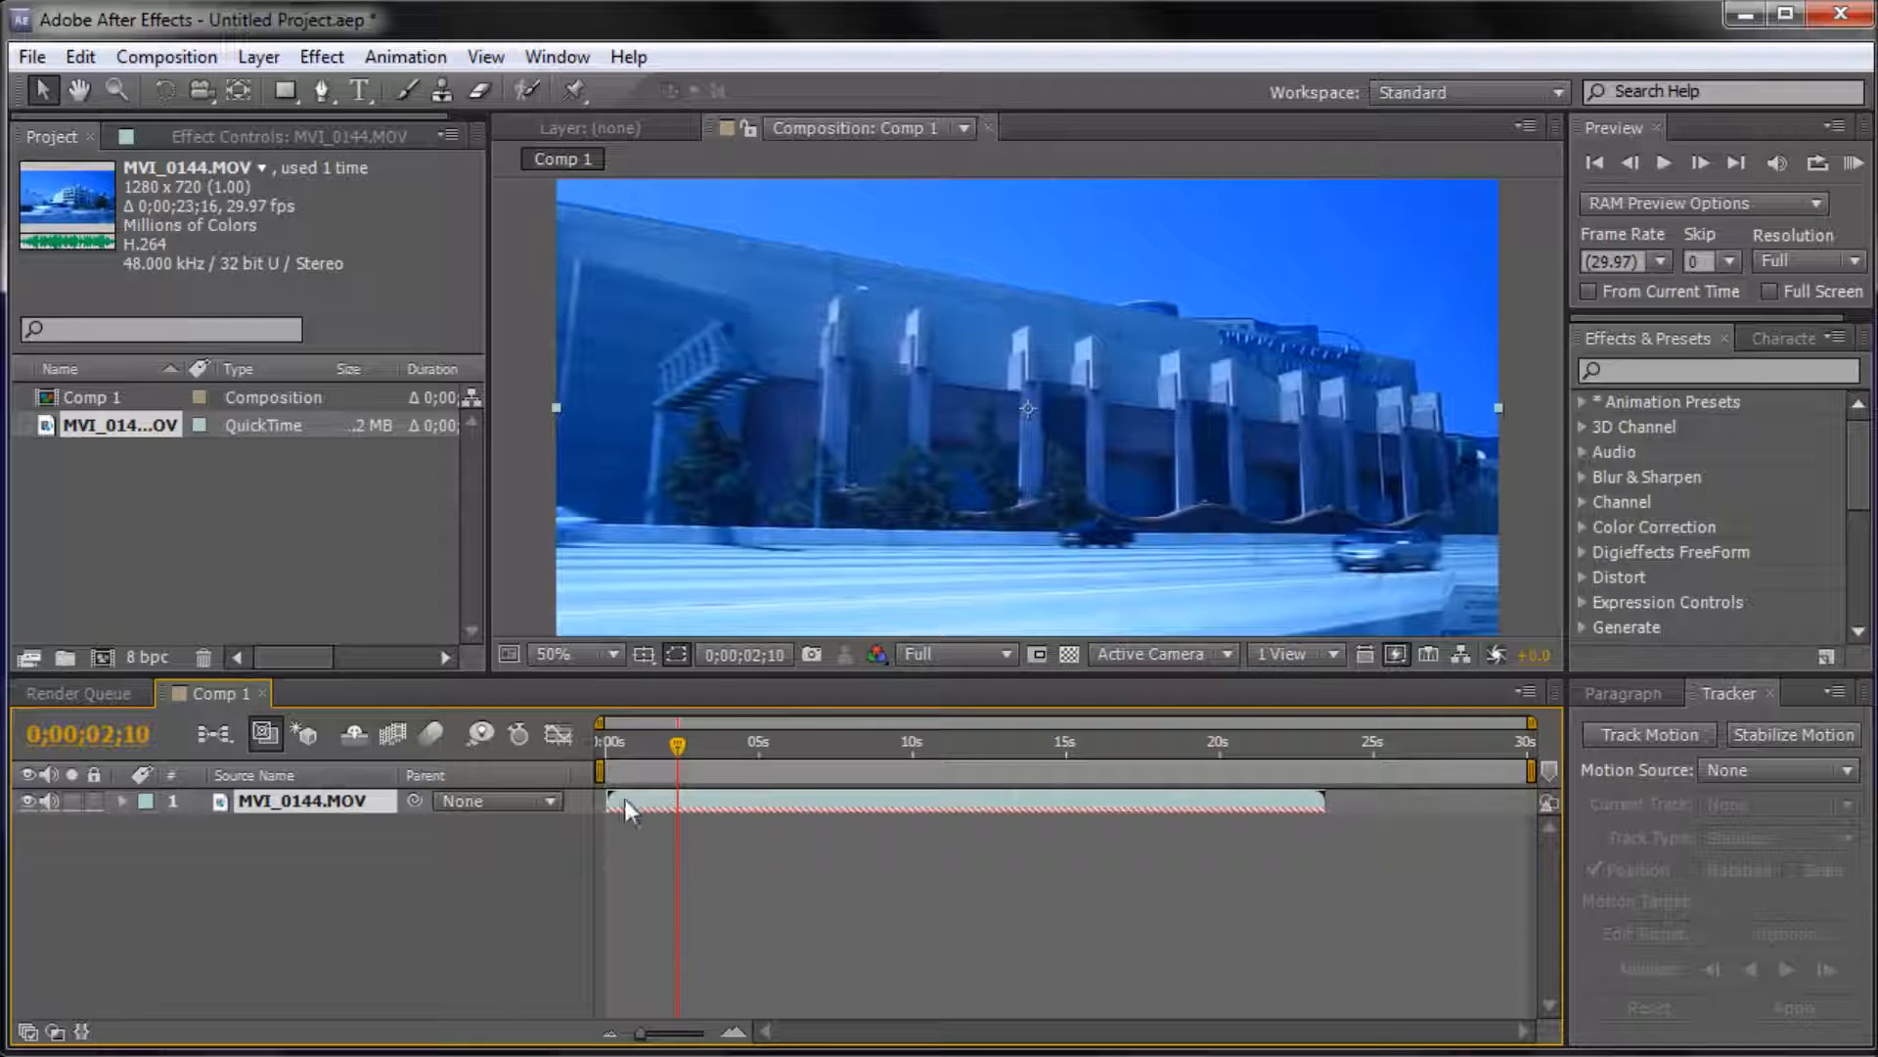
pyautogui.press('Home')
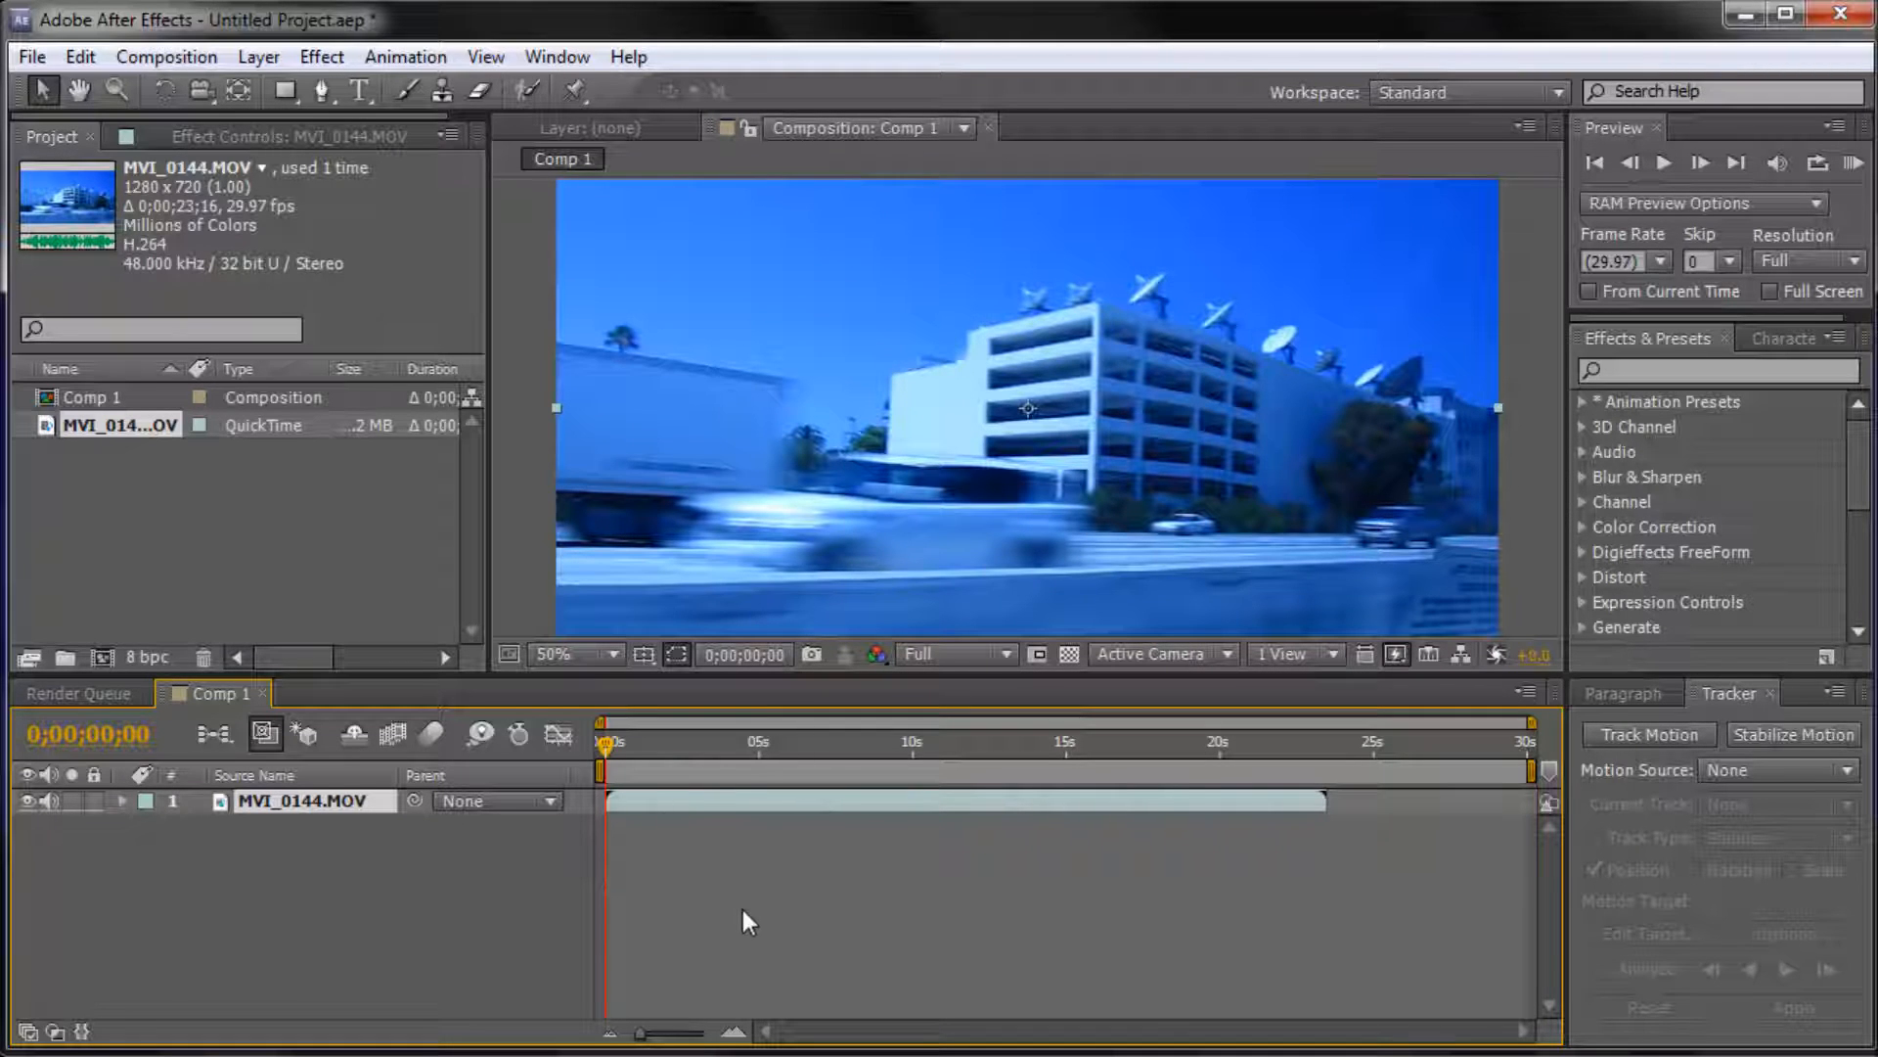
# Step: Apply a Time Stretch with a 50% stretch factor to the MVI_0144.MOV layer, holding its in-point, and scrub through the result
pyautogui.rightClick(697, 801)
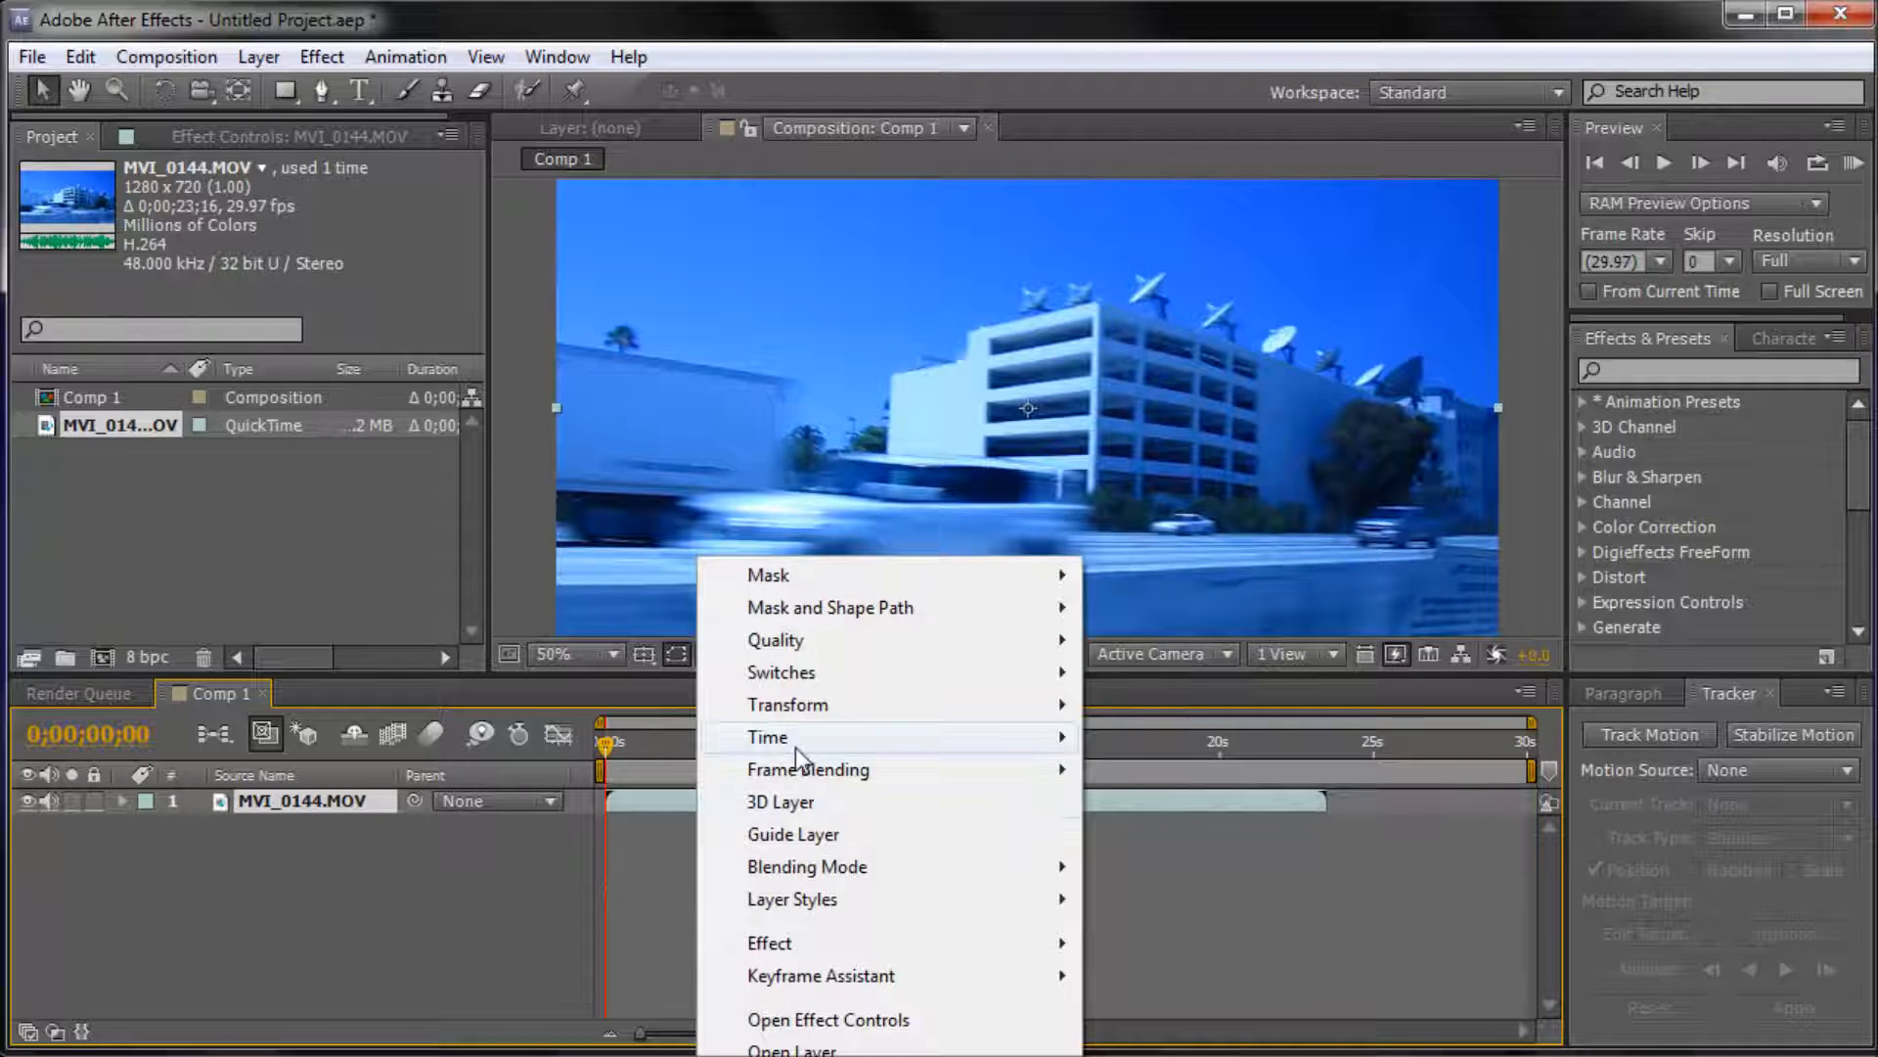
pyautogui.moveTo(773, 737)
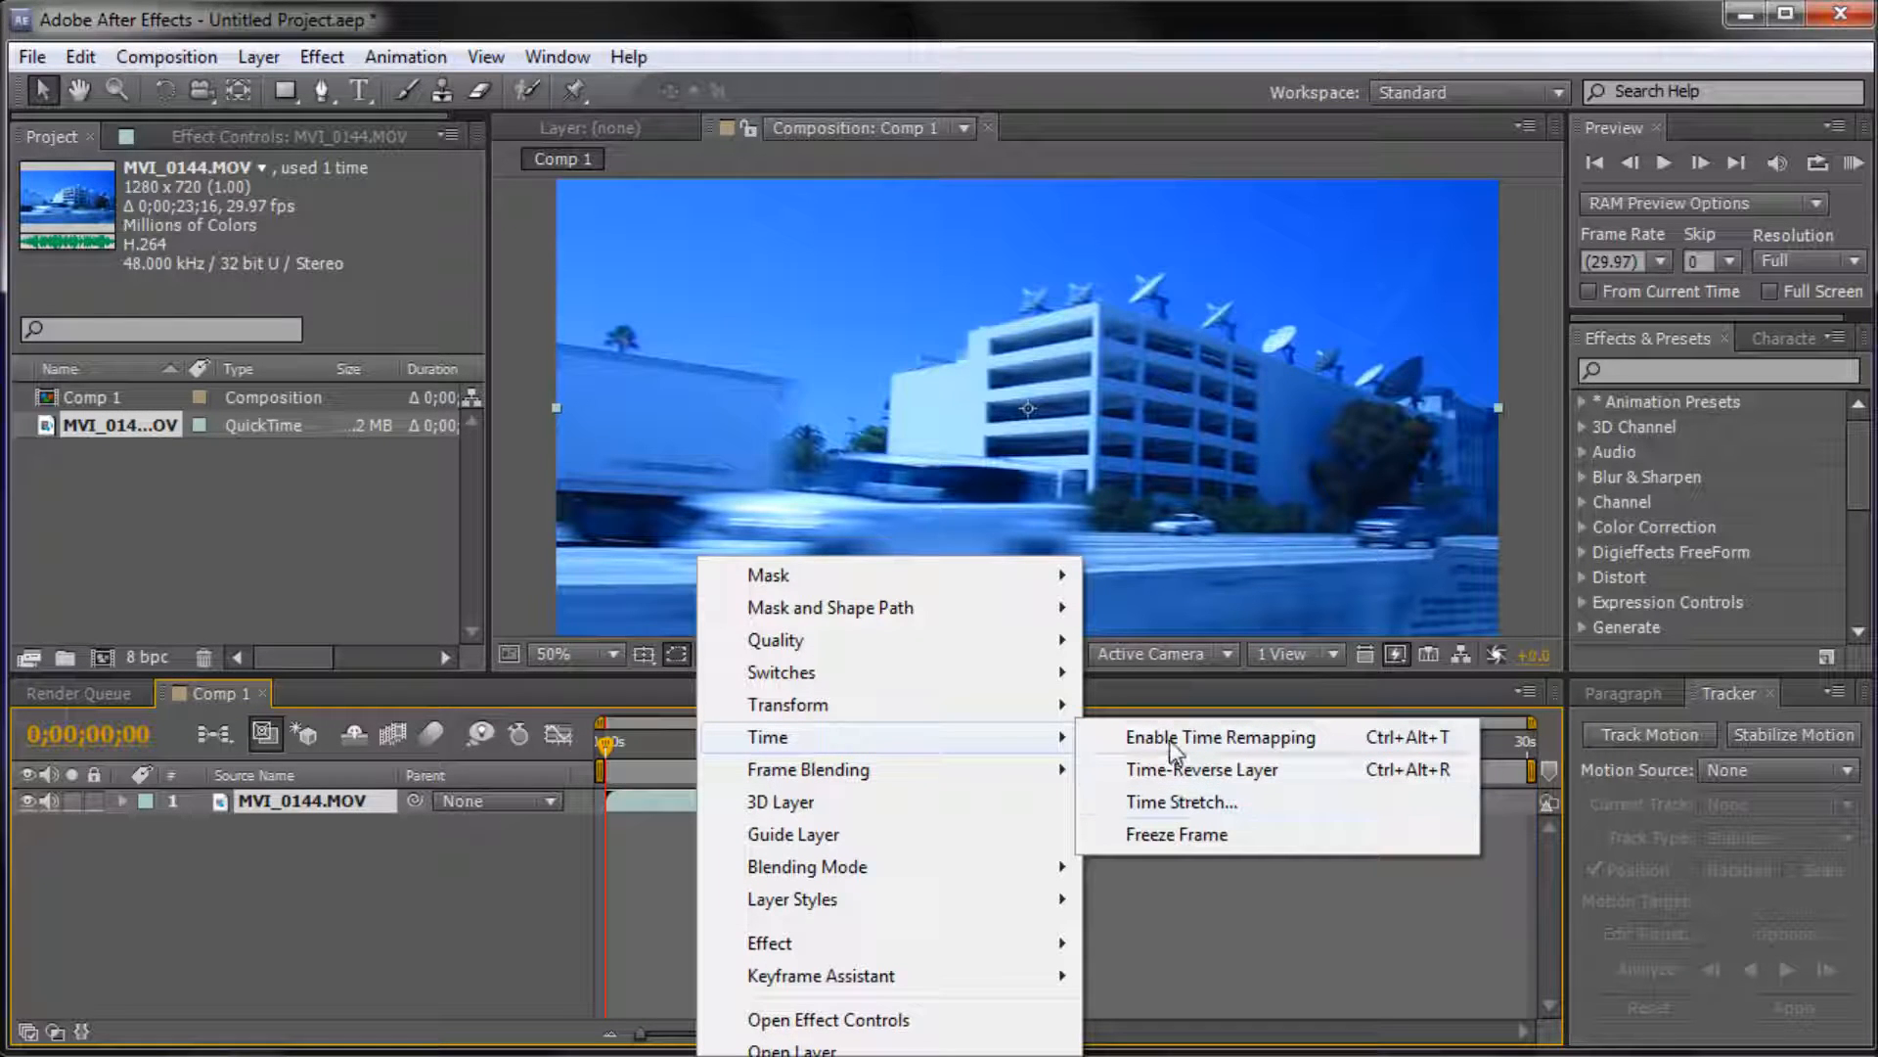
pyautogui.click(1163, 803)
pyautogui.moveTo(771, 426); pyautogui.dragTo(779, 373)
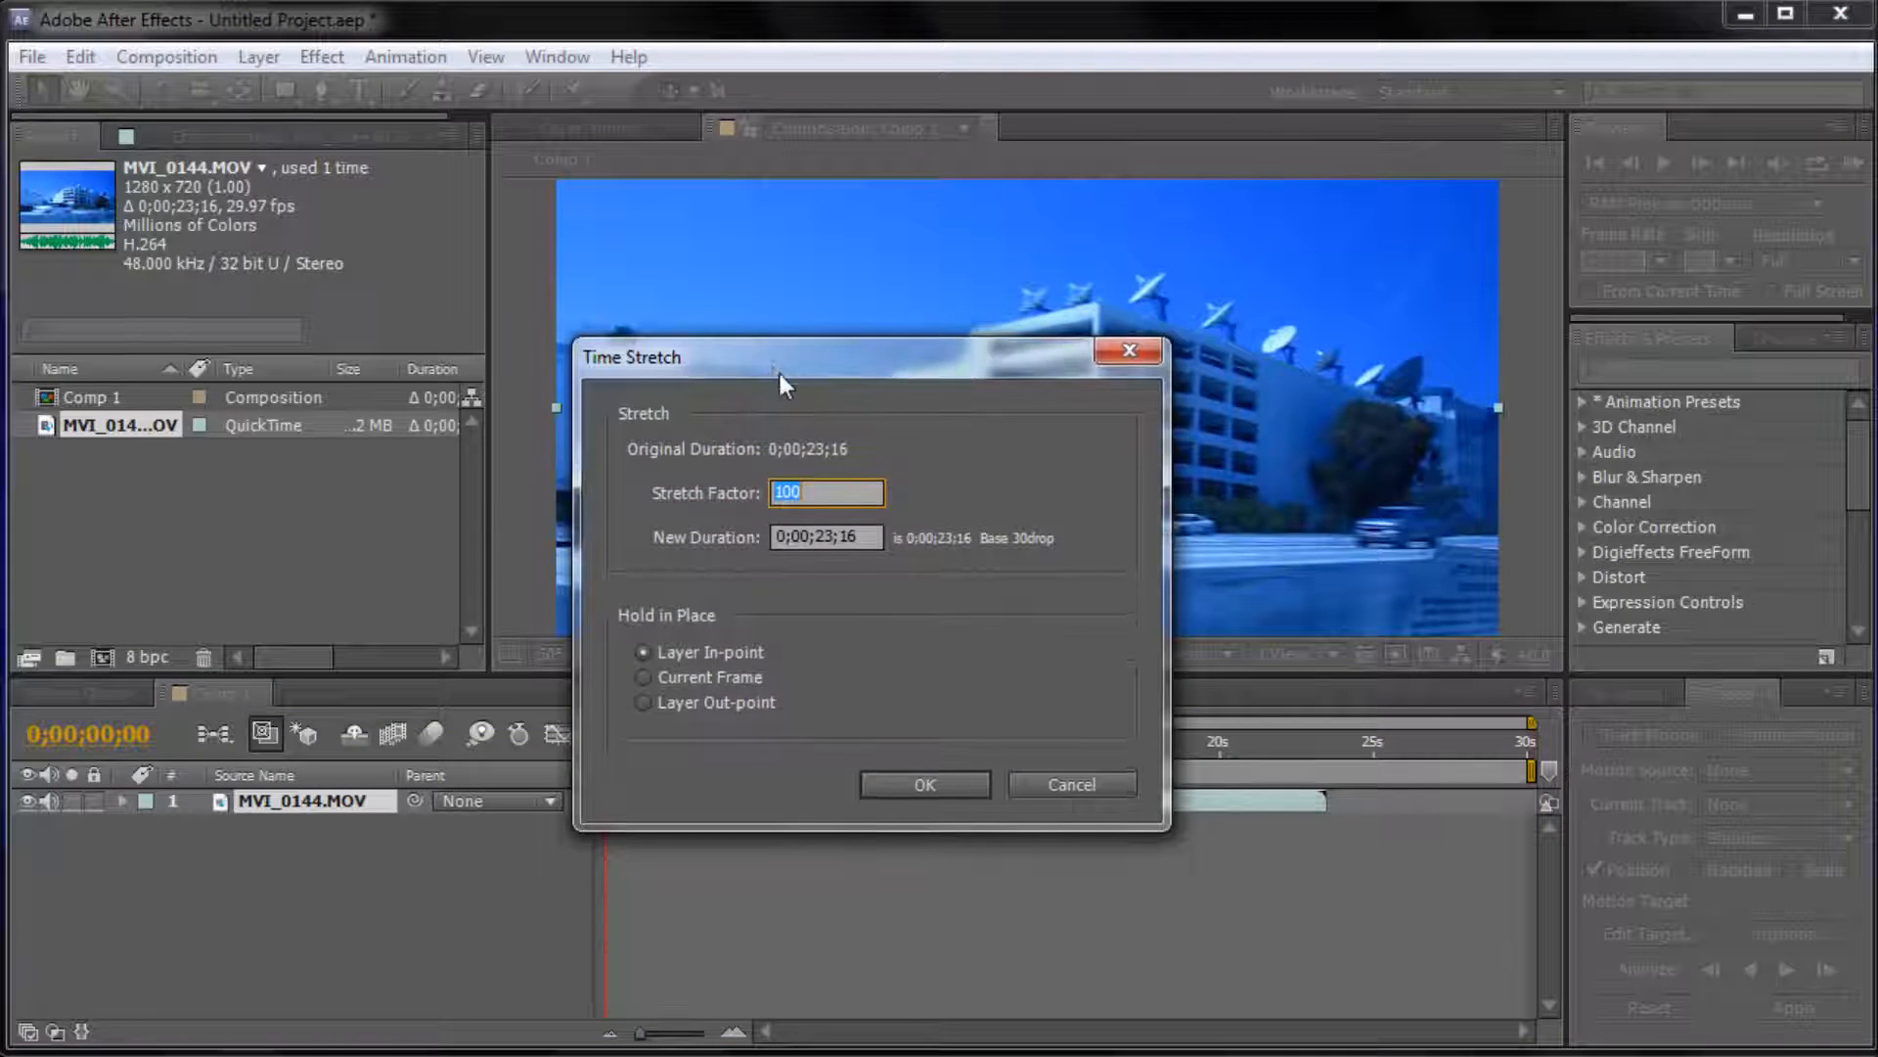
pyautogui.moveTo(811, 501); pyautogui.dragTo(783, 511)
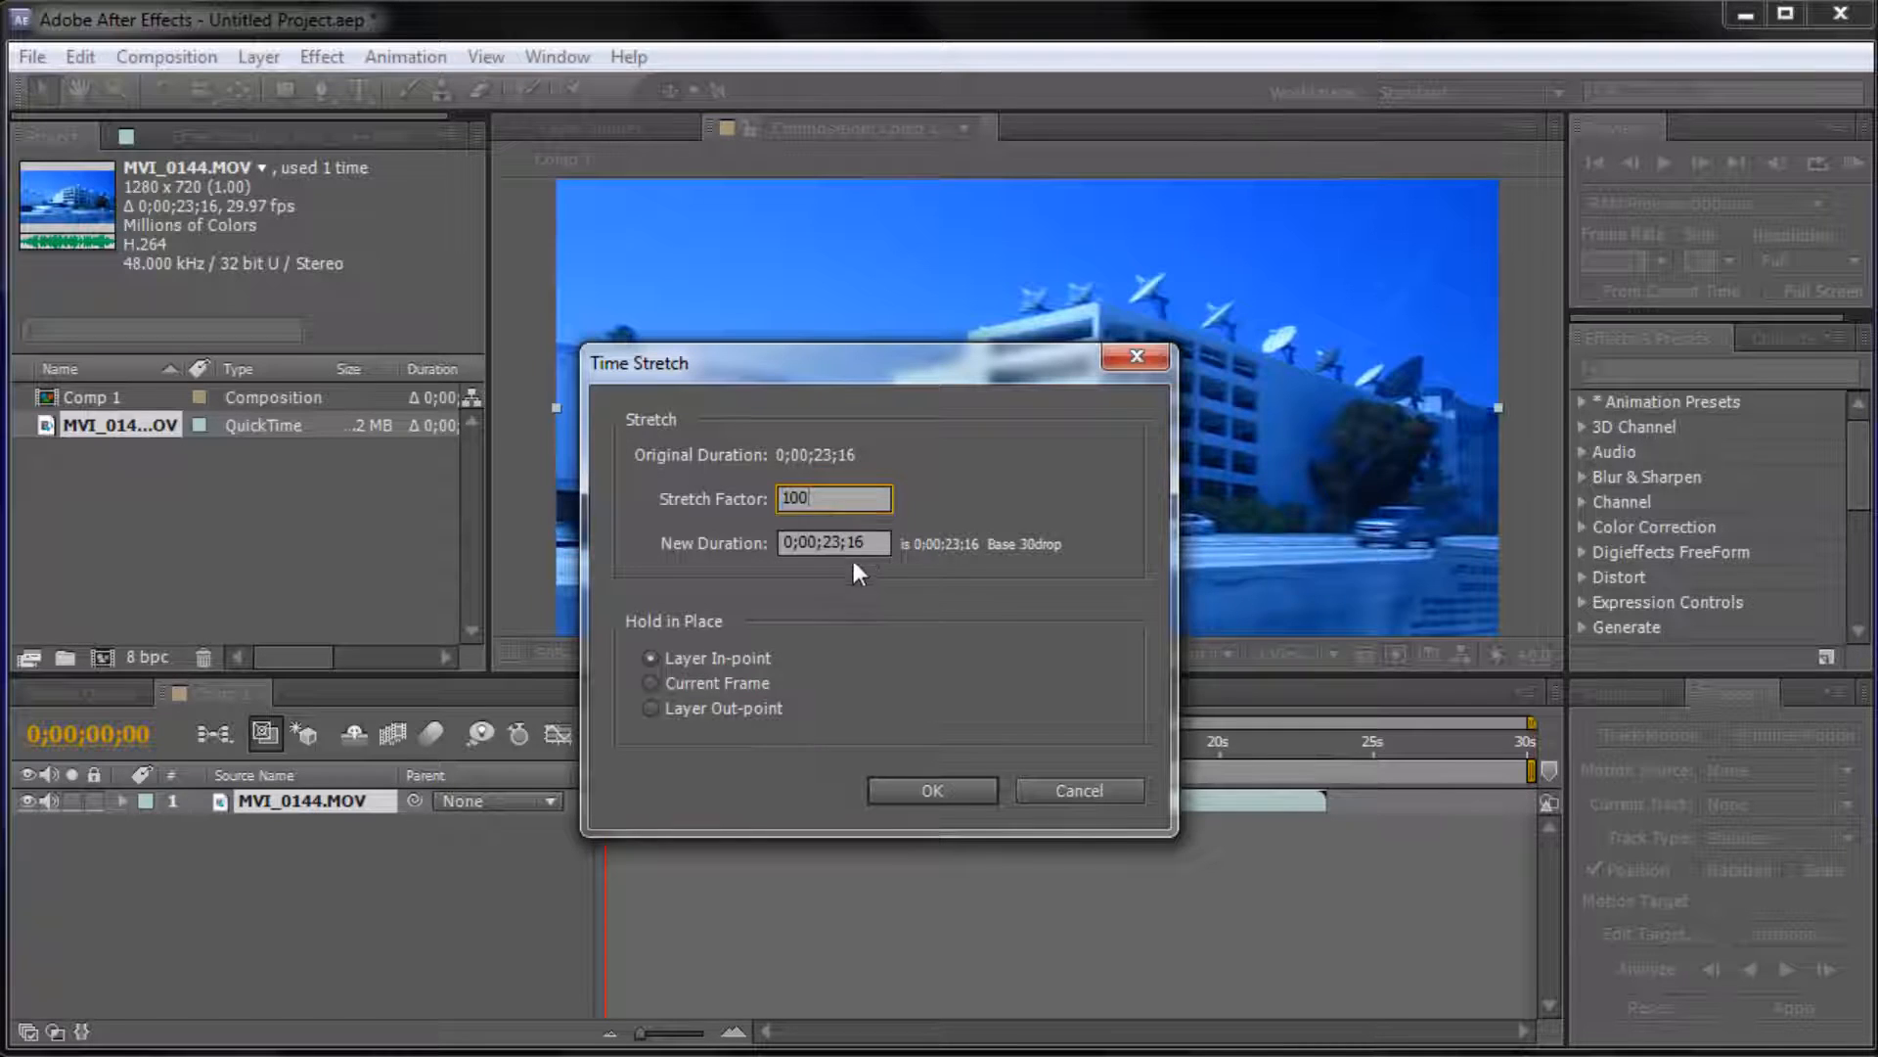
pyautogui.click(866, 544)
pyautogui.click(788, 546)
pyautogui.click(866, 542)
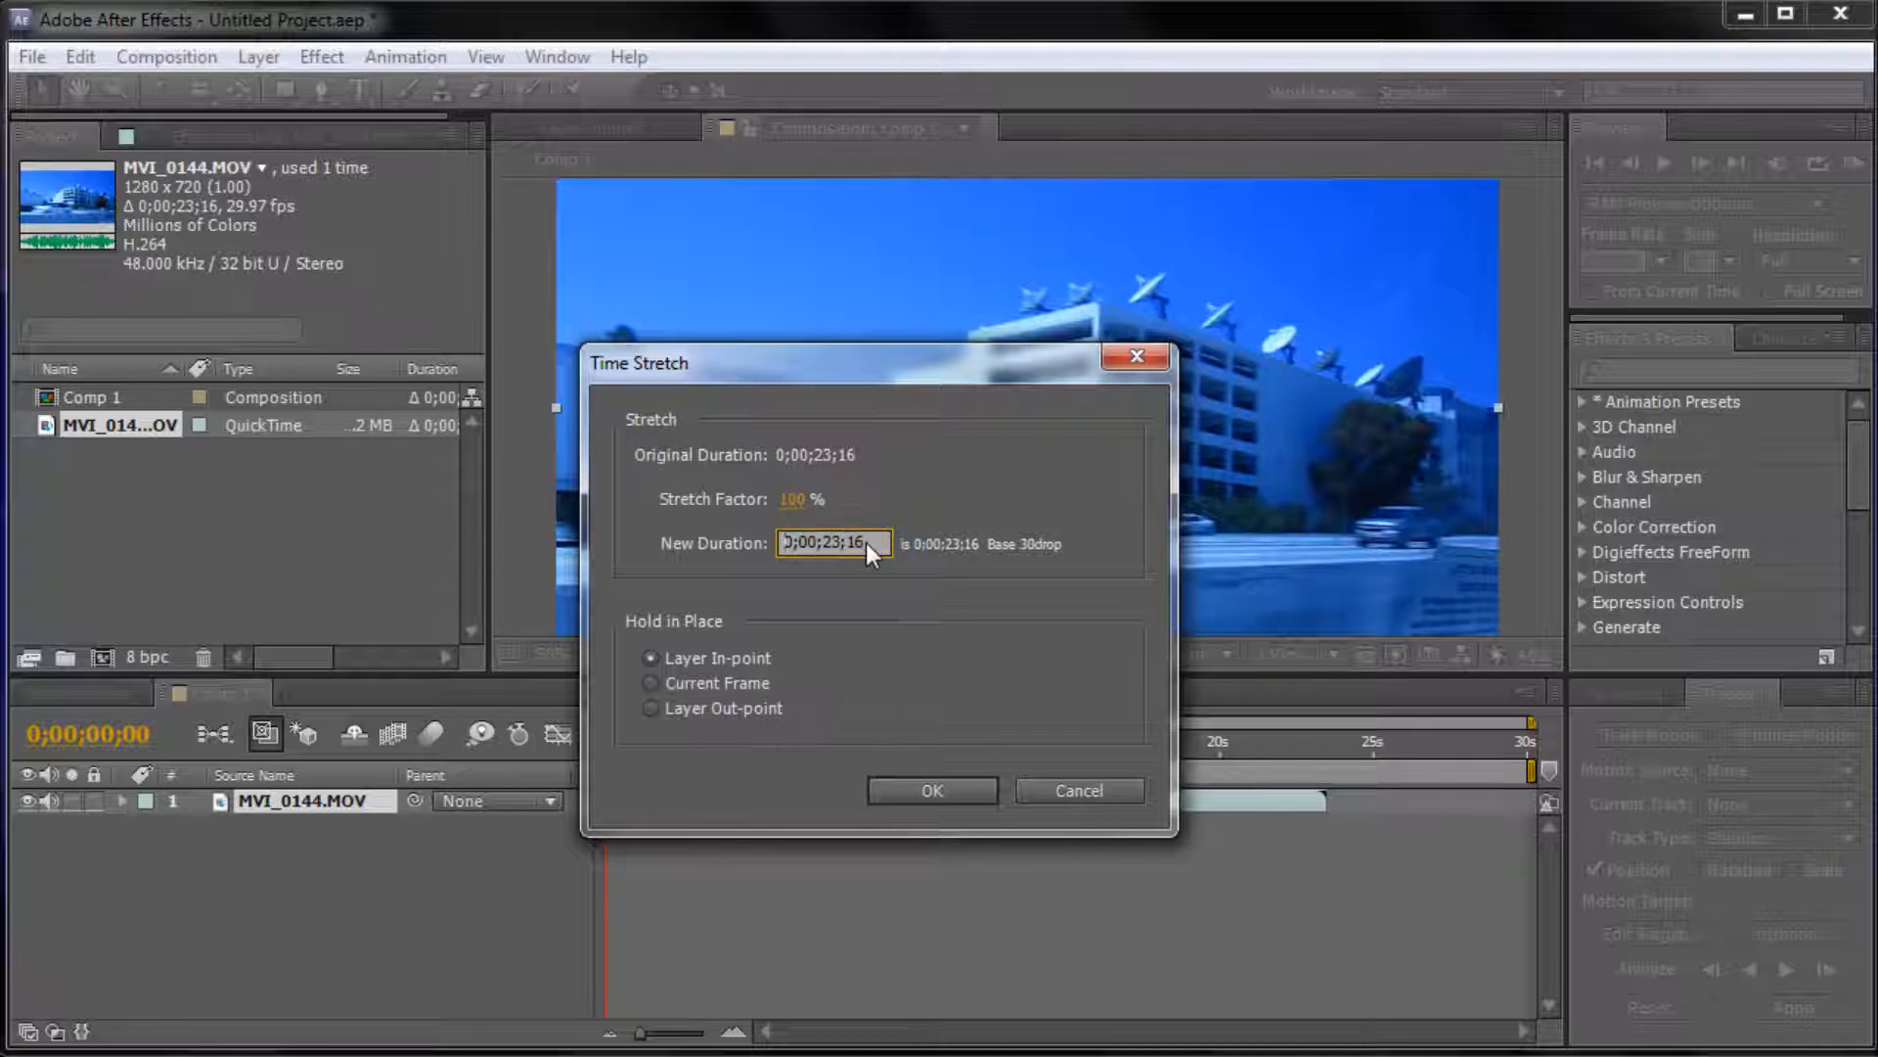
pyautogui.click(796, 501)
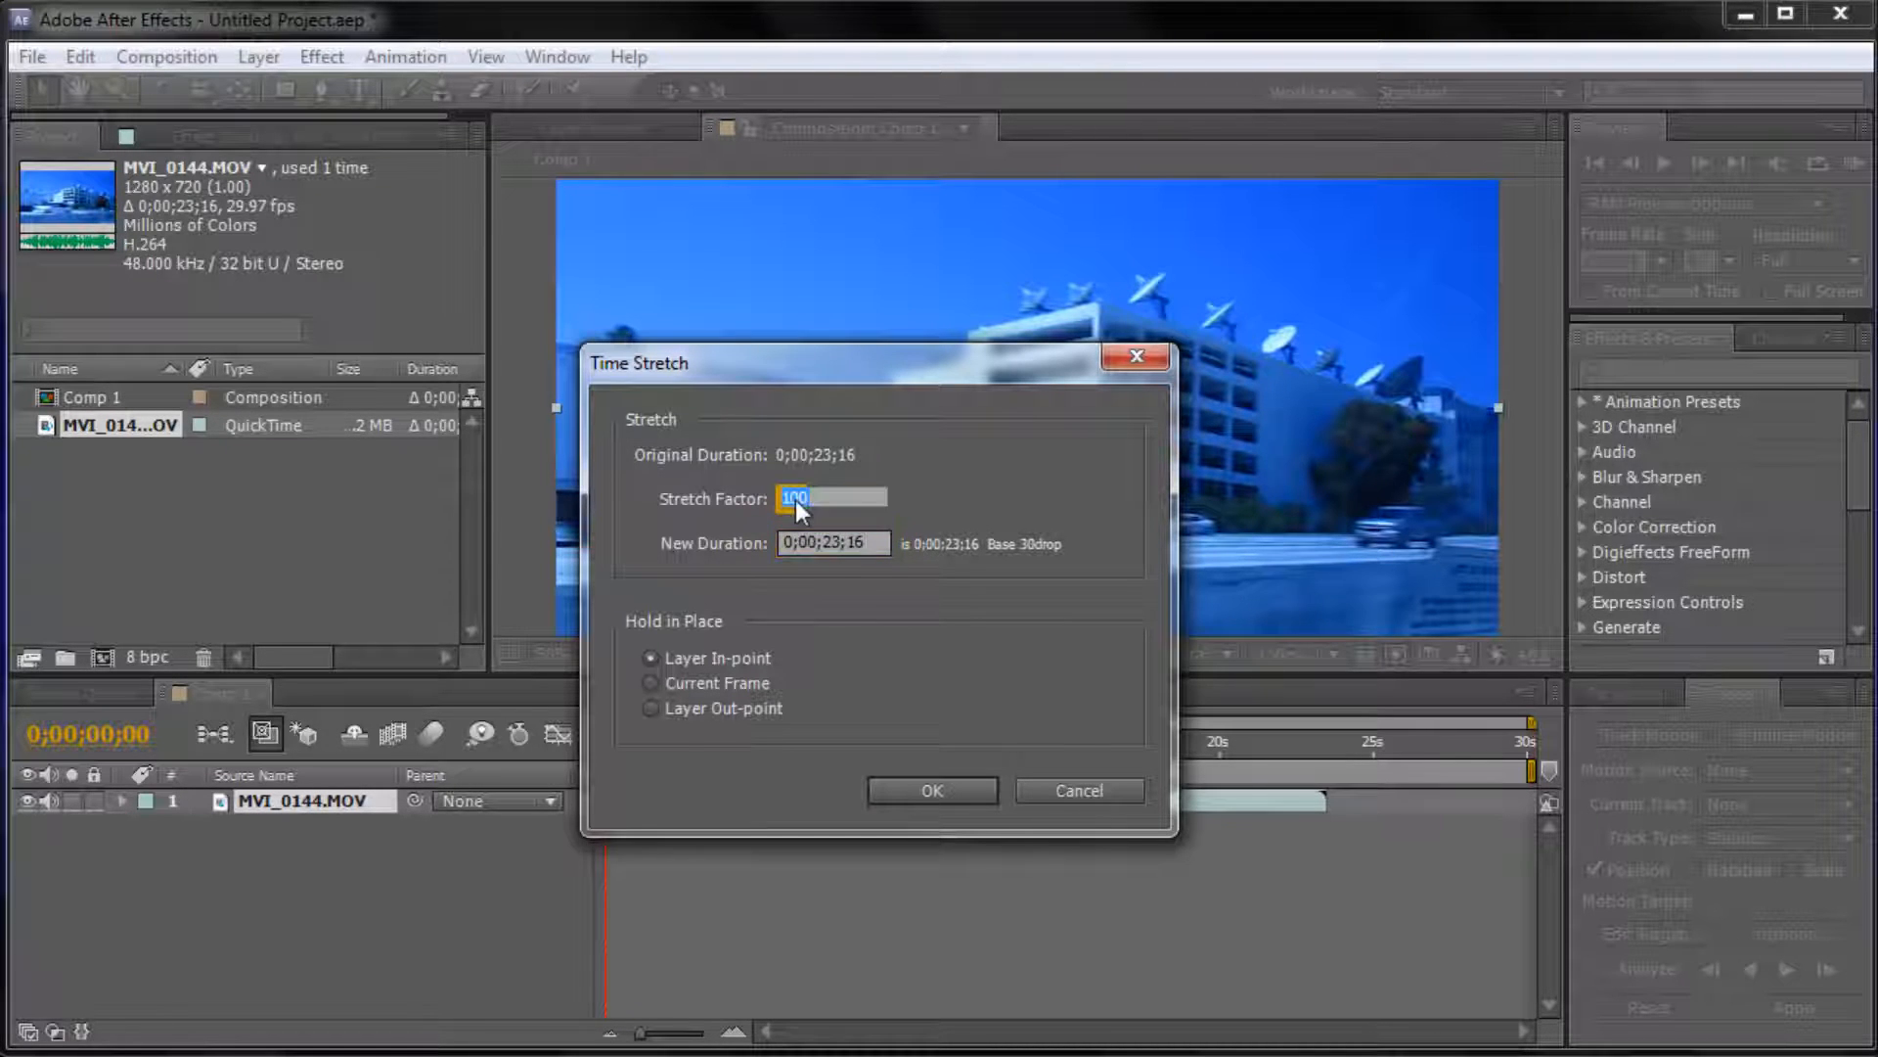
pyautogui.click(828, 498)
pyautogui.moveTo(830, 497); pyautogui.dragTo(761, 499)
pyautogui.write('50')
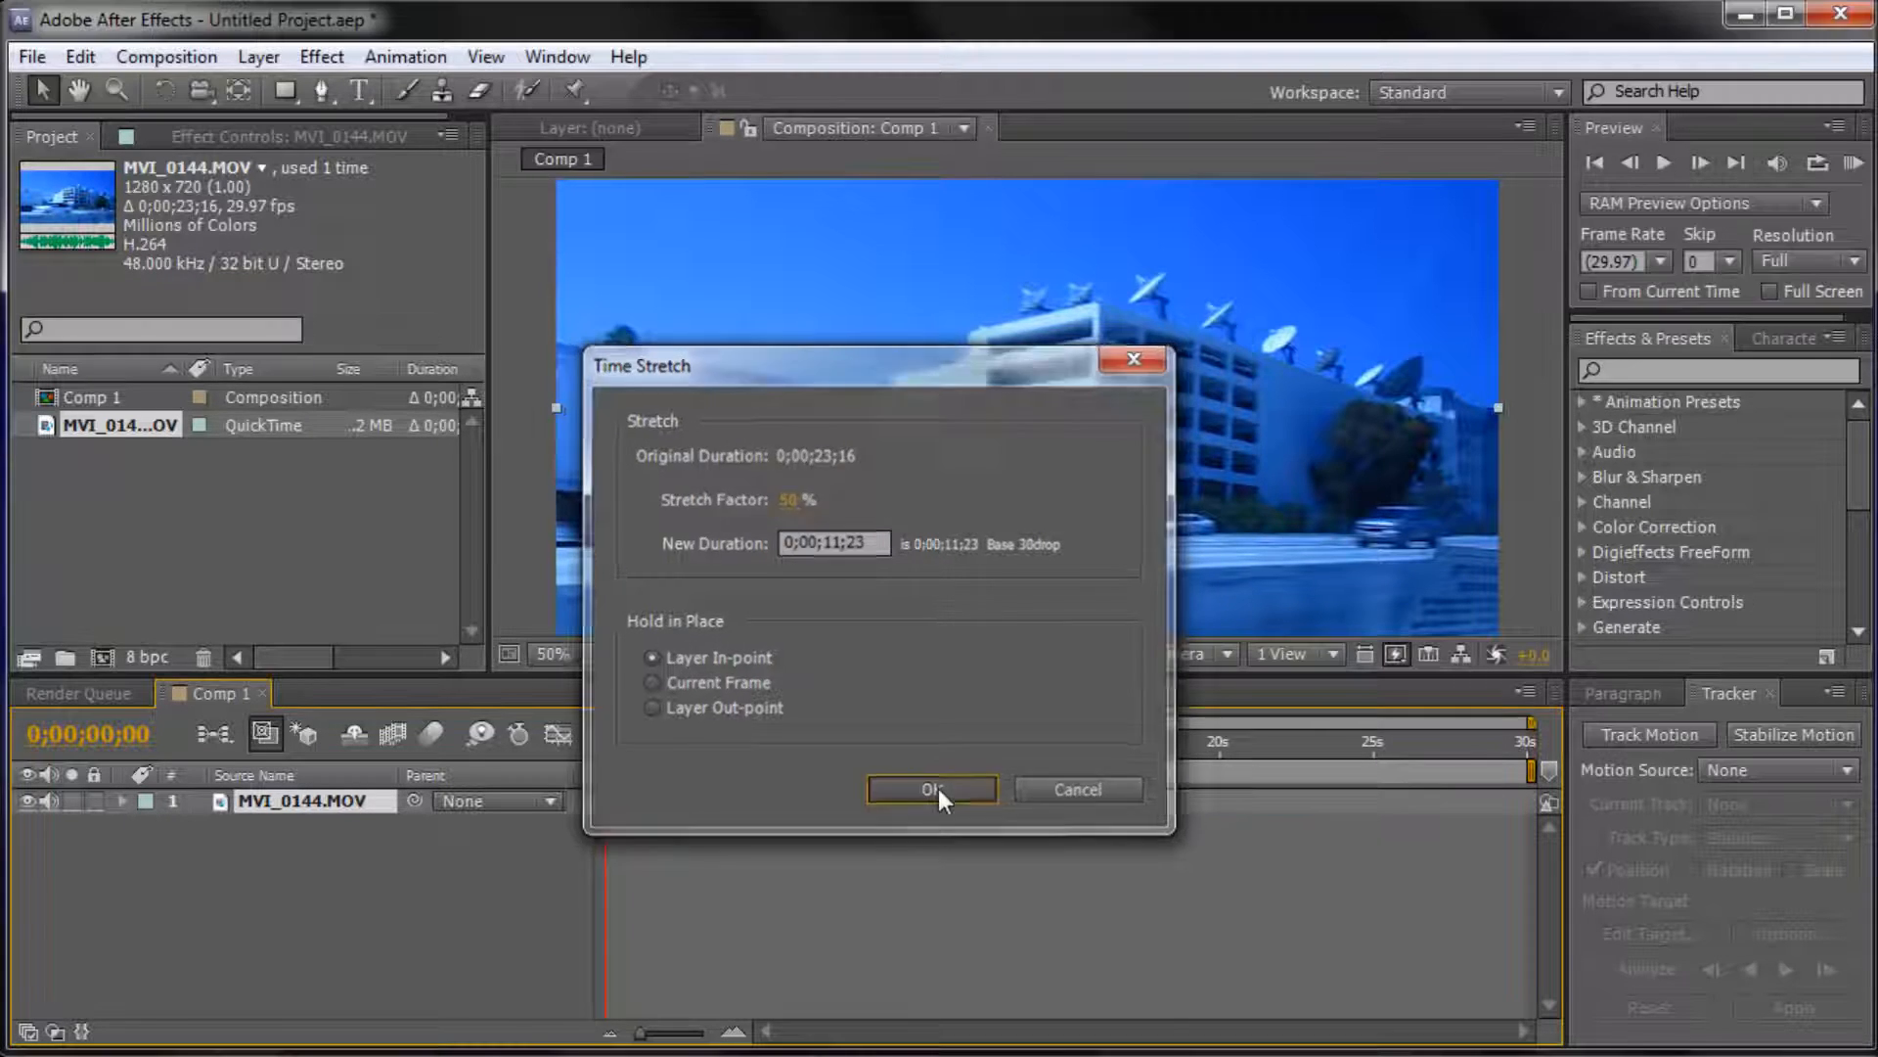
pyautogui.click(932, 789)
pyautogui.moveTo(601, 744); pyautogui.dragTo(645, 766)
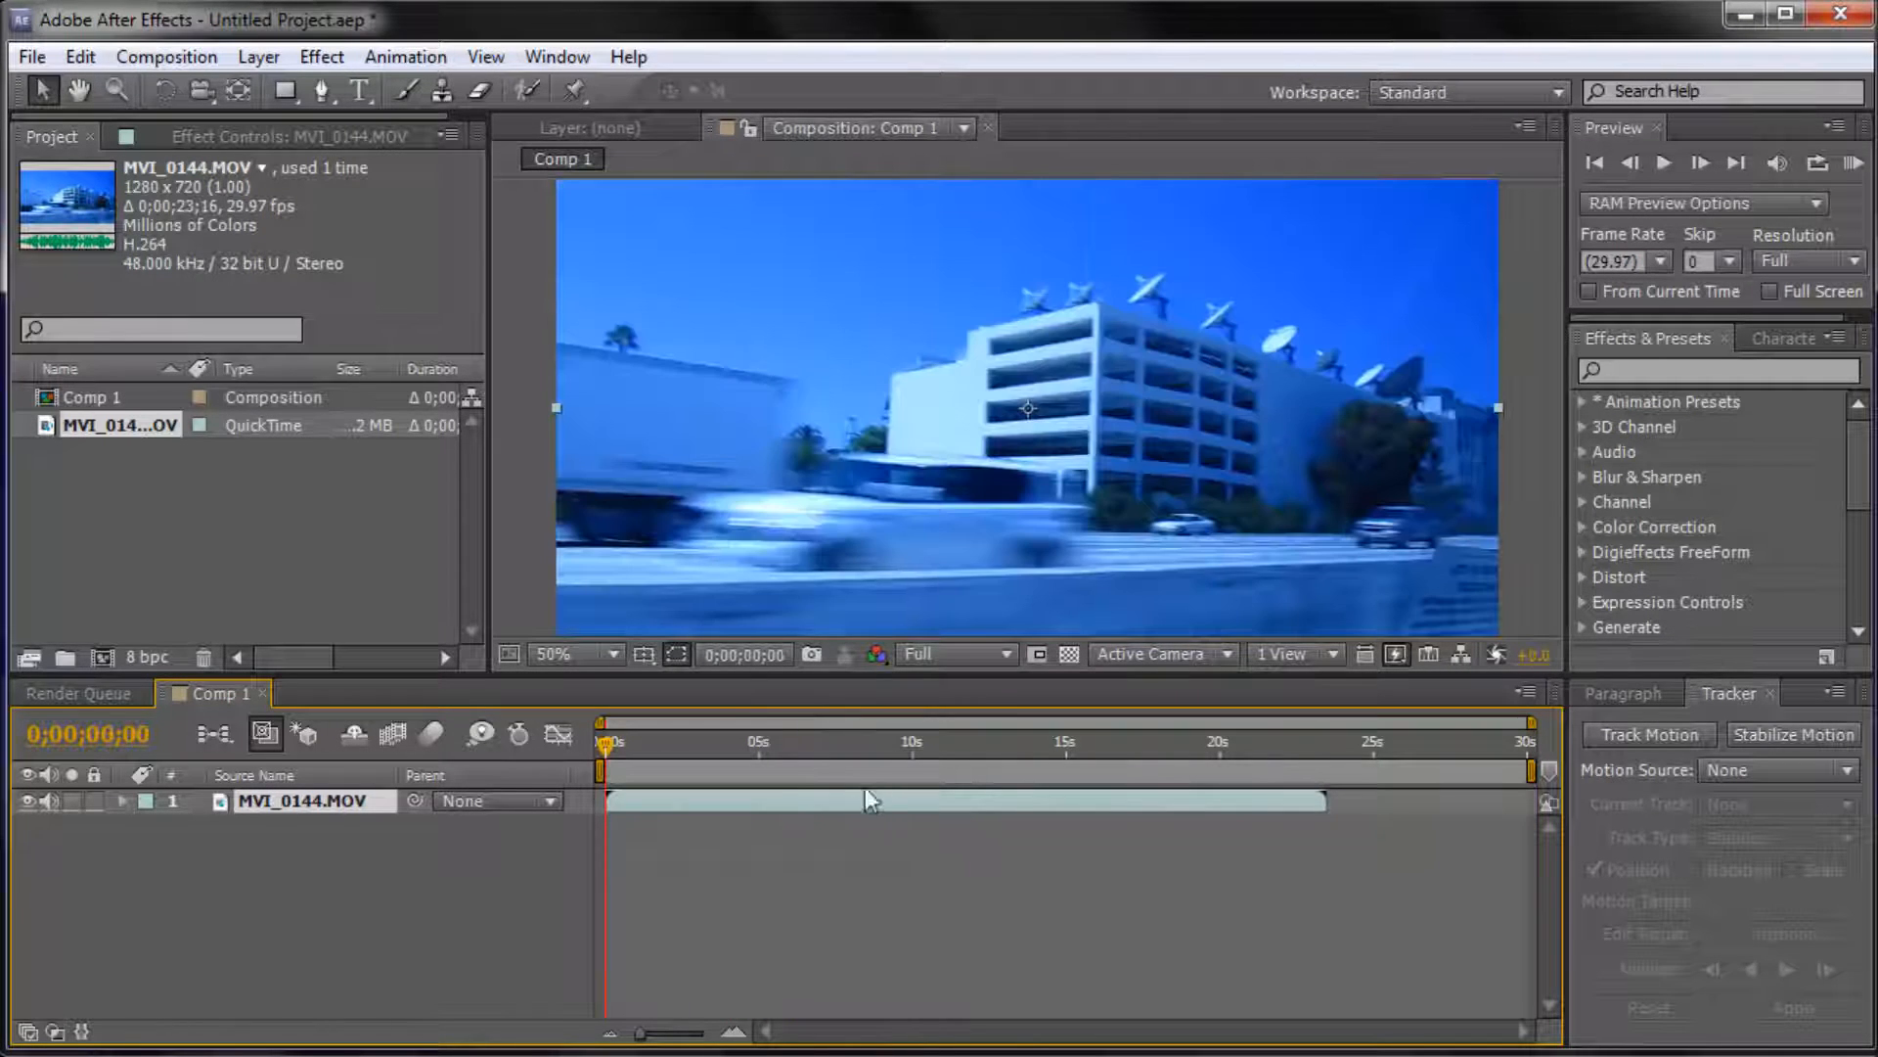
# Step: Enable time remapping on the MVI_0144.MOV layer and select its starting Time Remap keyframe
pyautogui.rightClick(869, 797)
pyautogui.moveTo(934, 736)
pyautogui.click(1338, 739)
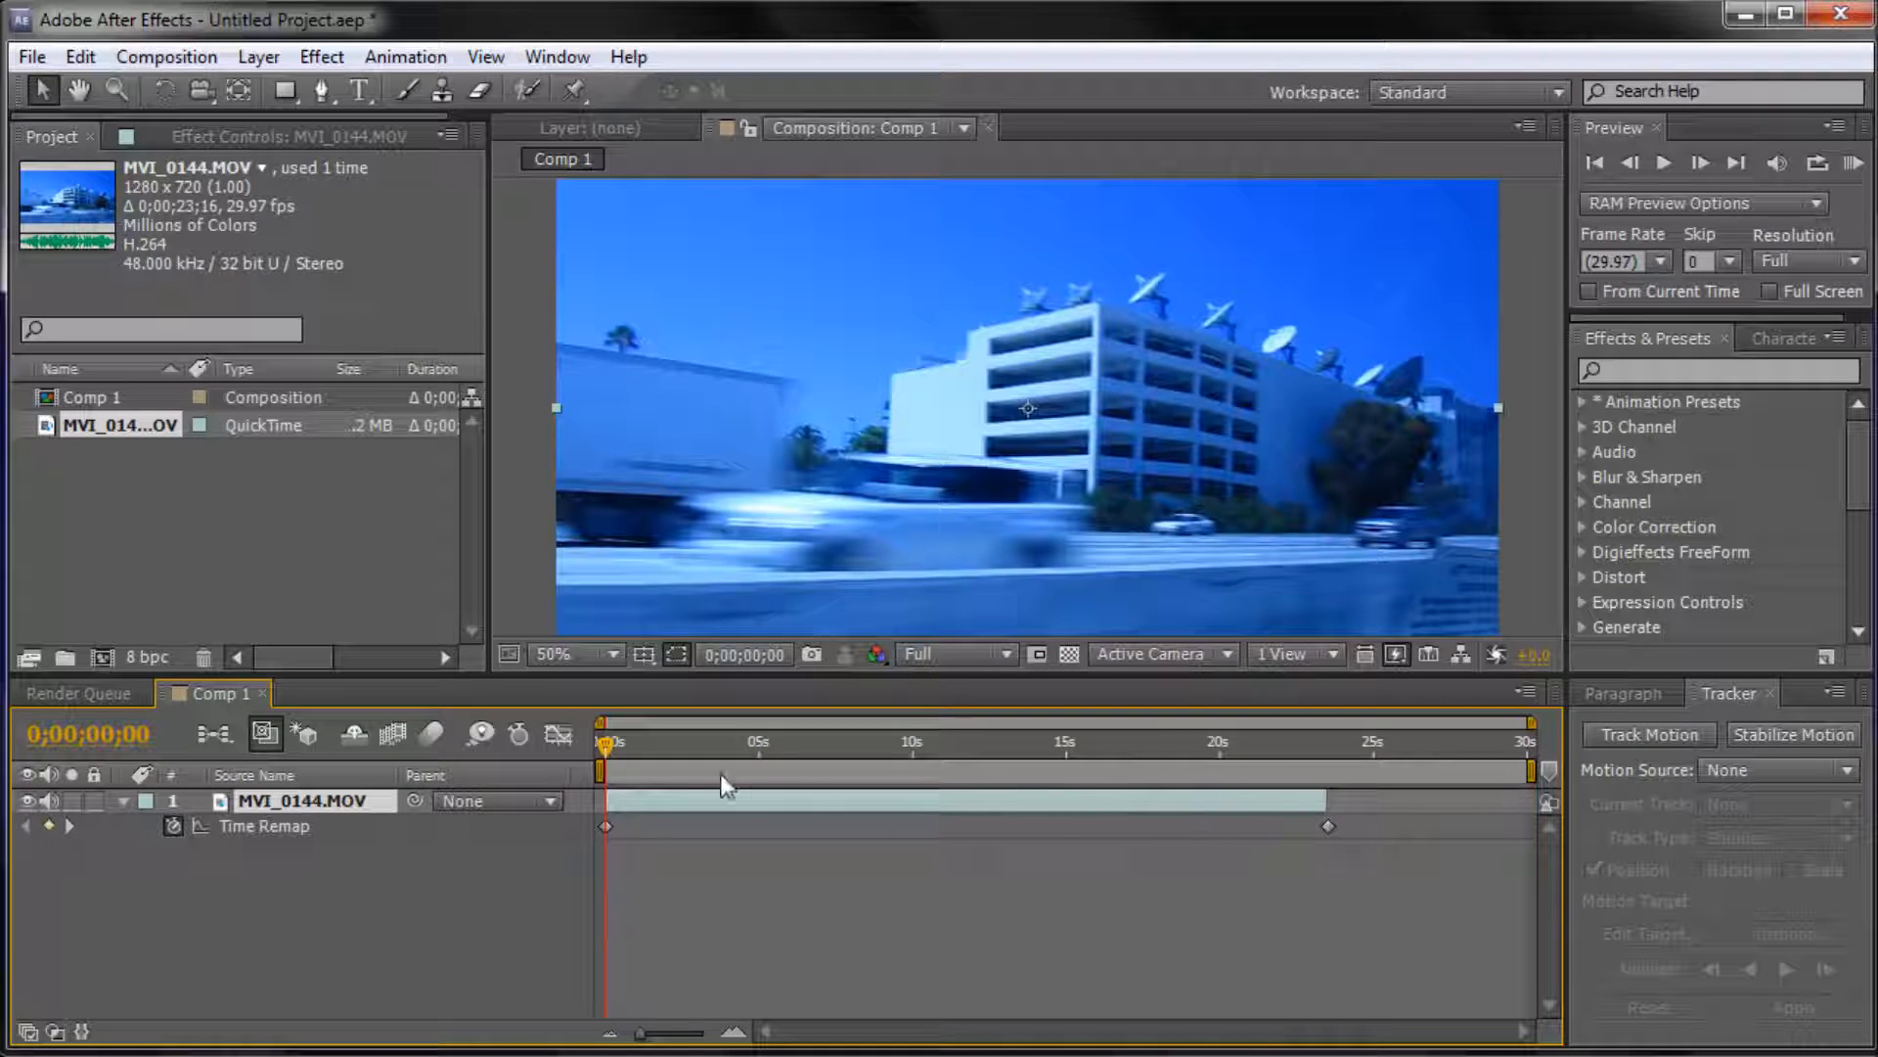
pyautogui.click(606, 826)
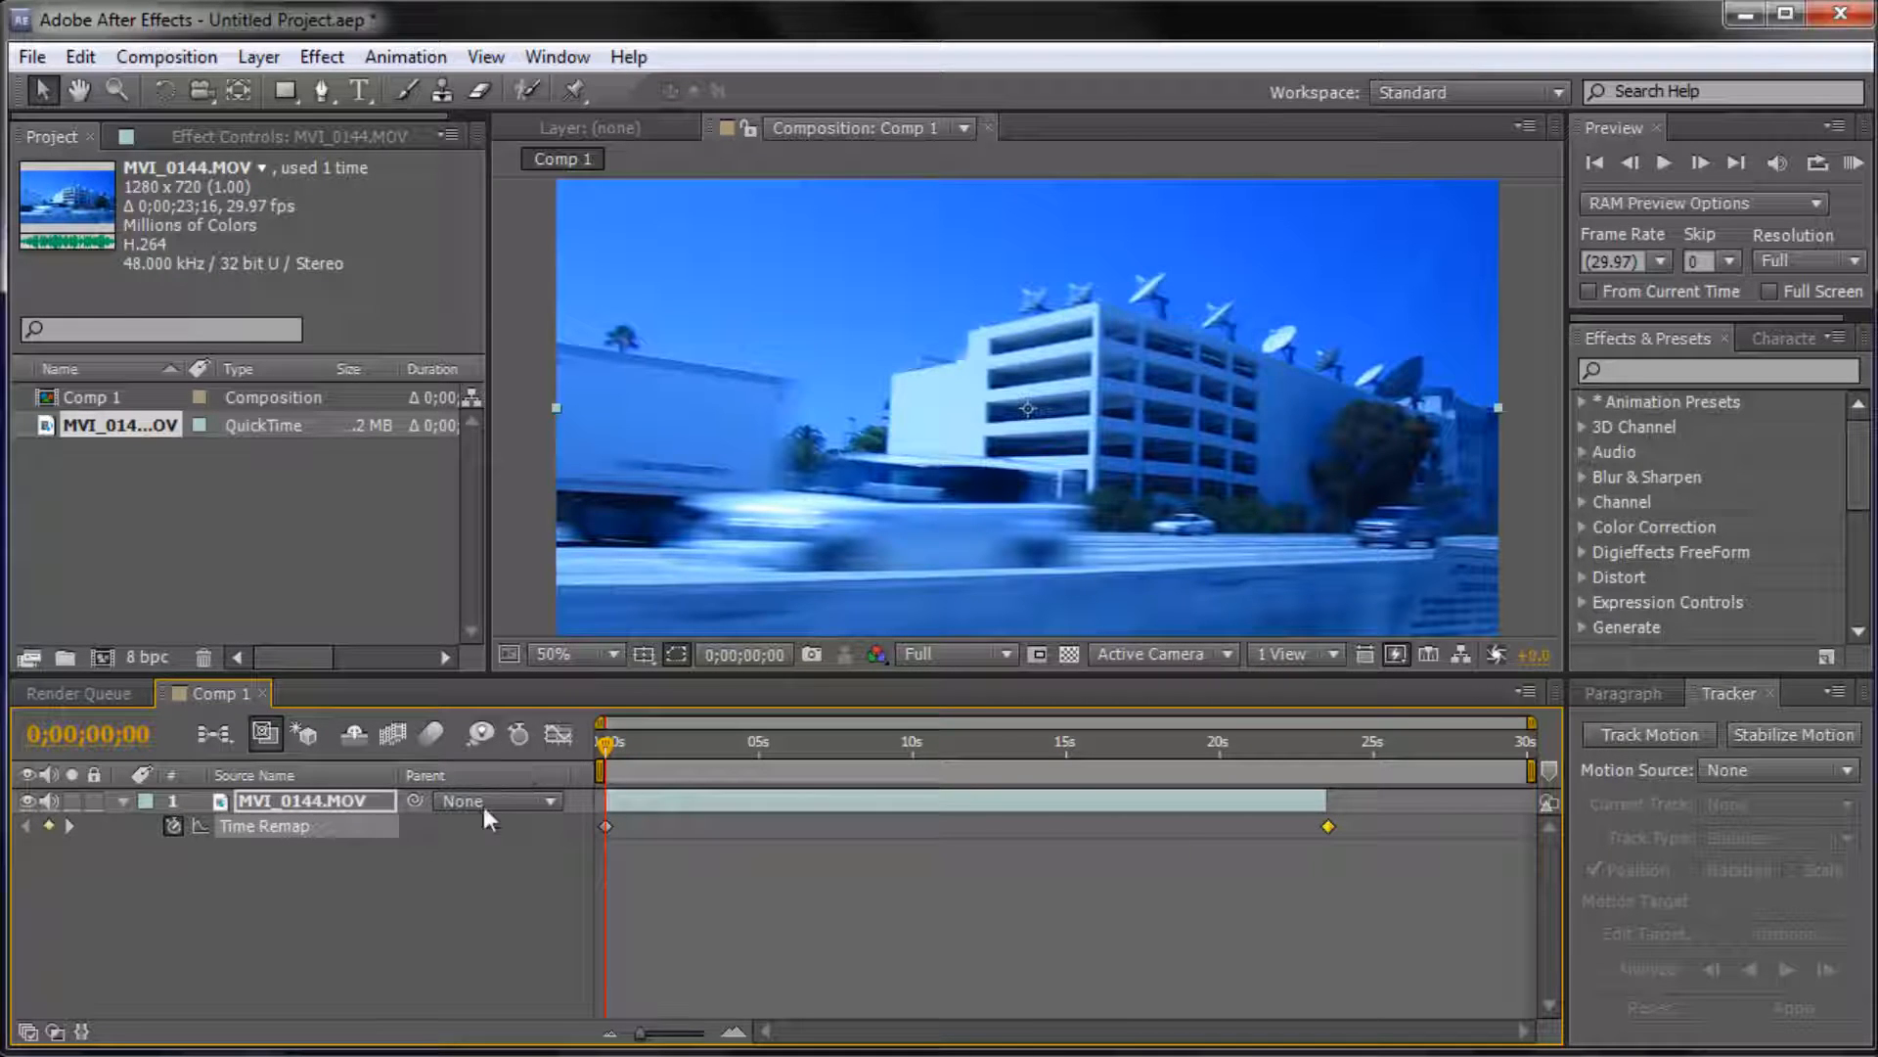
pyautogui.click(605, 826)
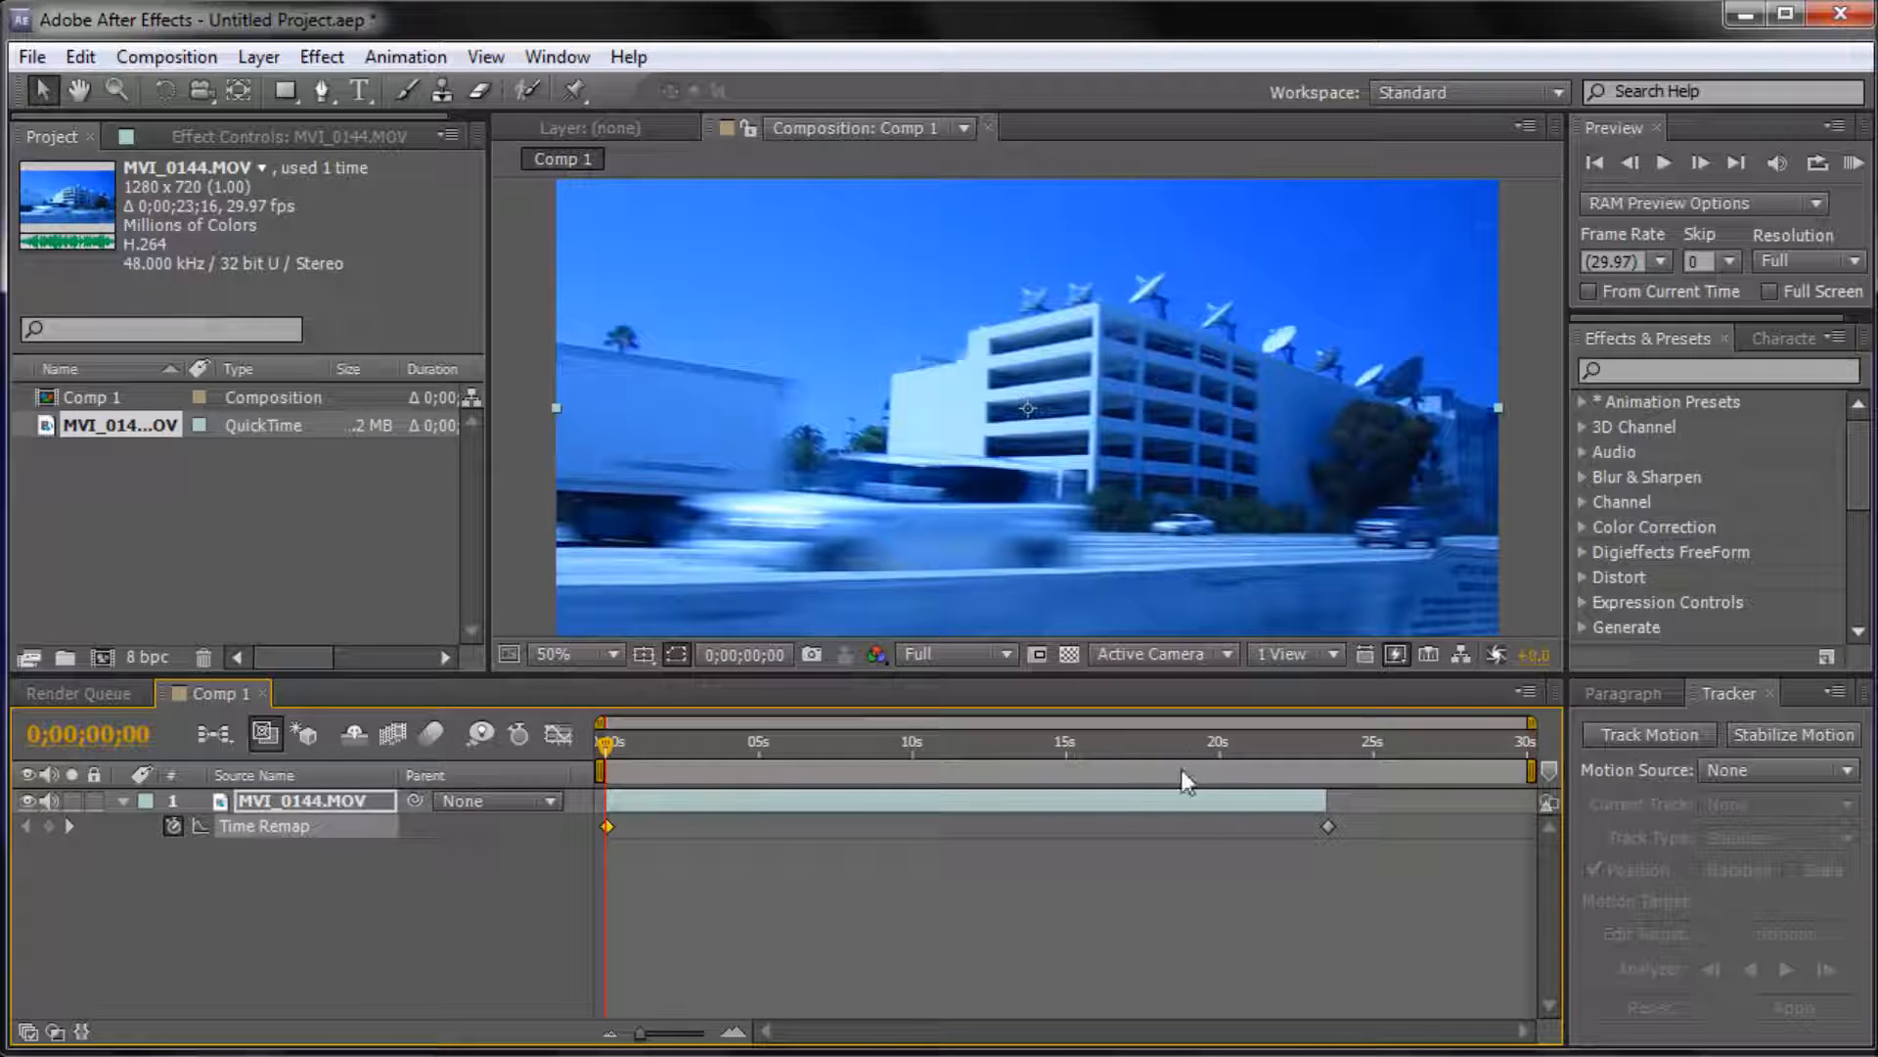
# Step: Move the ending Time Remap keyframe to about 11.5 seconds and preview the sped-up clip
pyautogui.click(1327, 828)
pyautogui.moveTo(1329, 831); pyautogui.dragTo(1275, 840)
pyautogui.moveTo(1066, 842); pyautogui.dragTo(961, 836)
pyautogui.press('space')
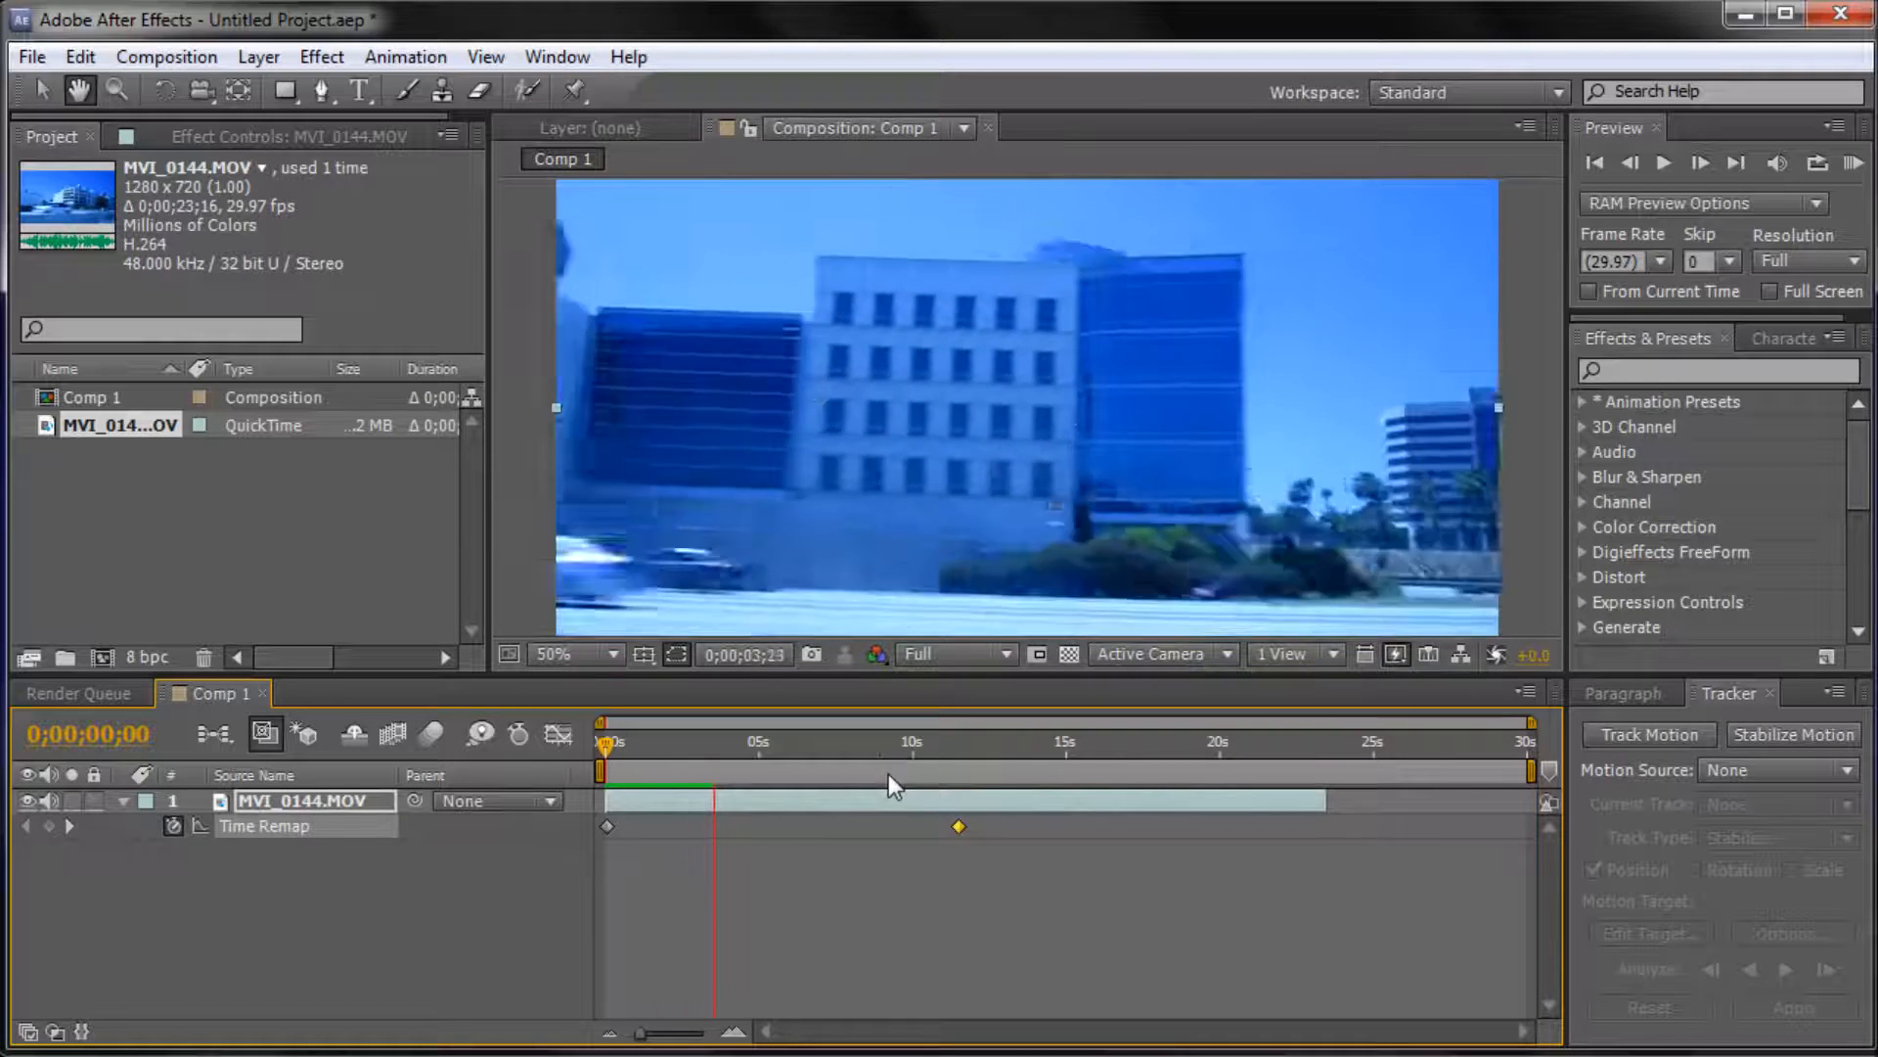
# Step: Move the ending Time Remap keyframe earlier to about 8.5 seconds and play back the faster clip
pyautogui.moveTo(959, 834)
pyautogui.mouseDown()
pyautogui.moveTo(919, 834)
pyautogui.moveTo(958, 831)
pyautogui.mouseUp()
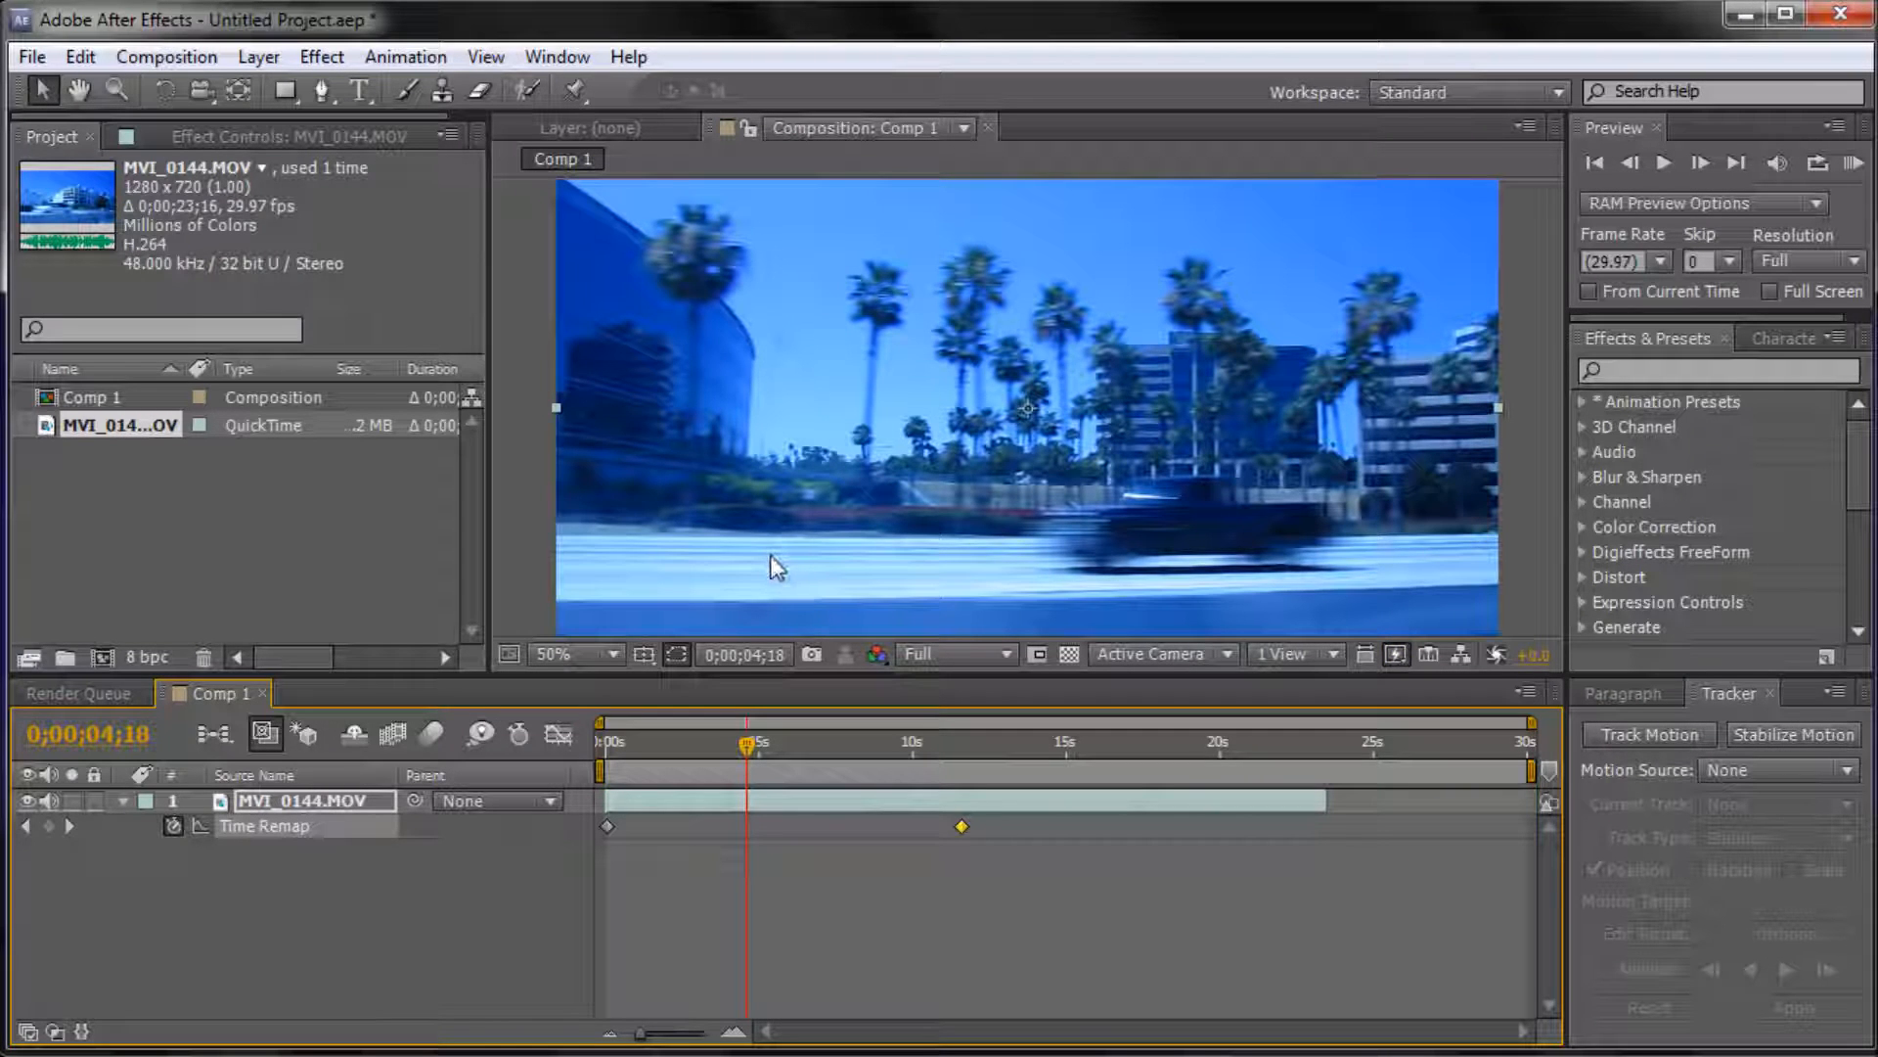
pyautogui.moveTo(957, 830); pyautogui.dragTo(866, 827)
pyautogui.press('space')
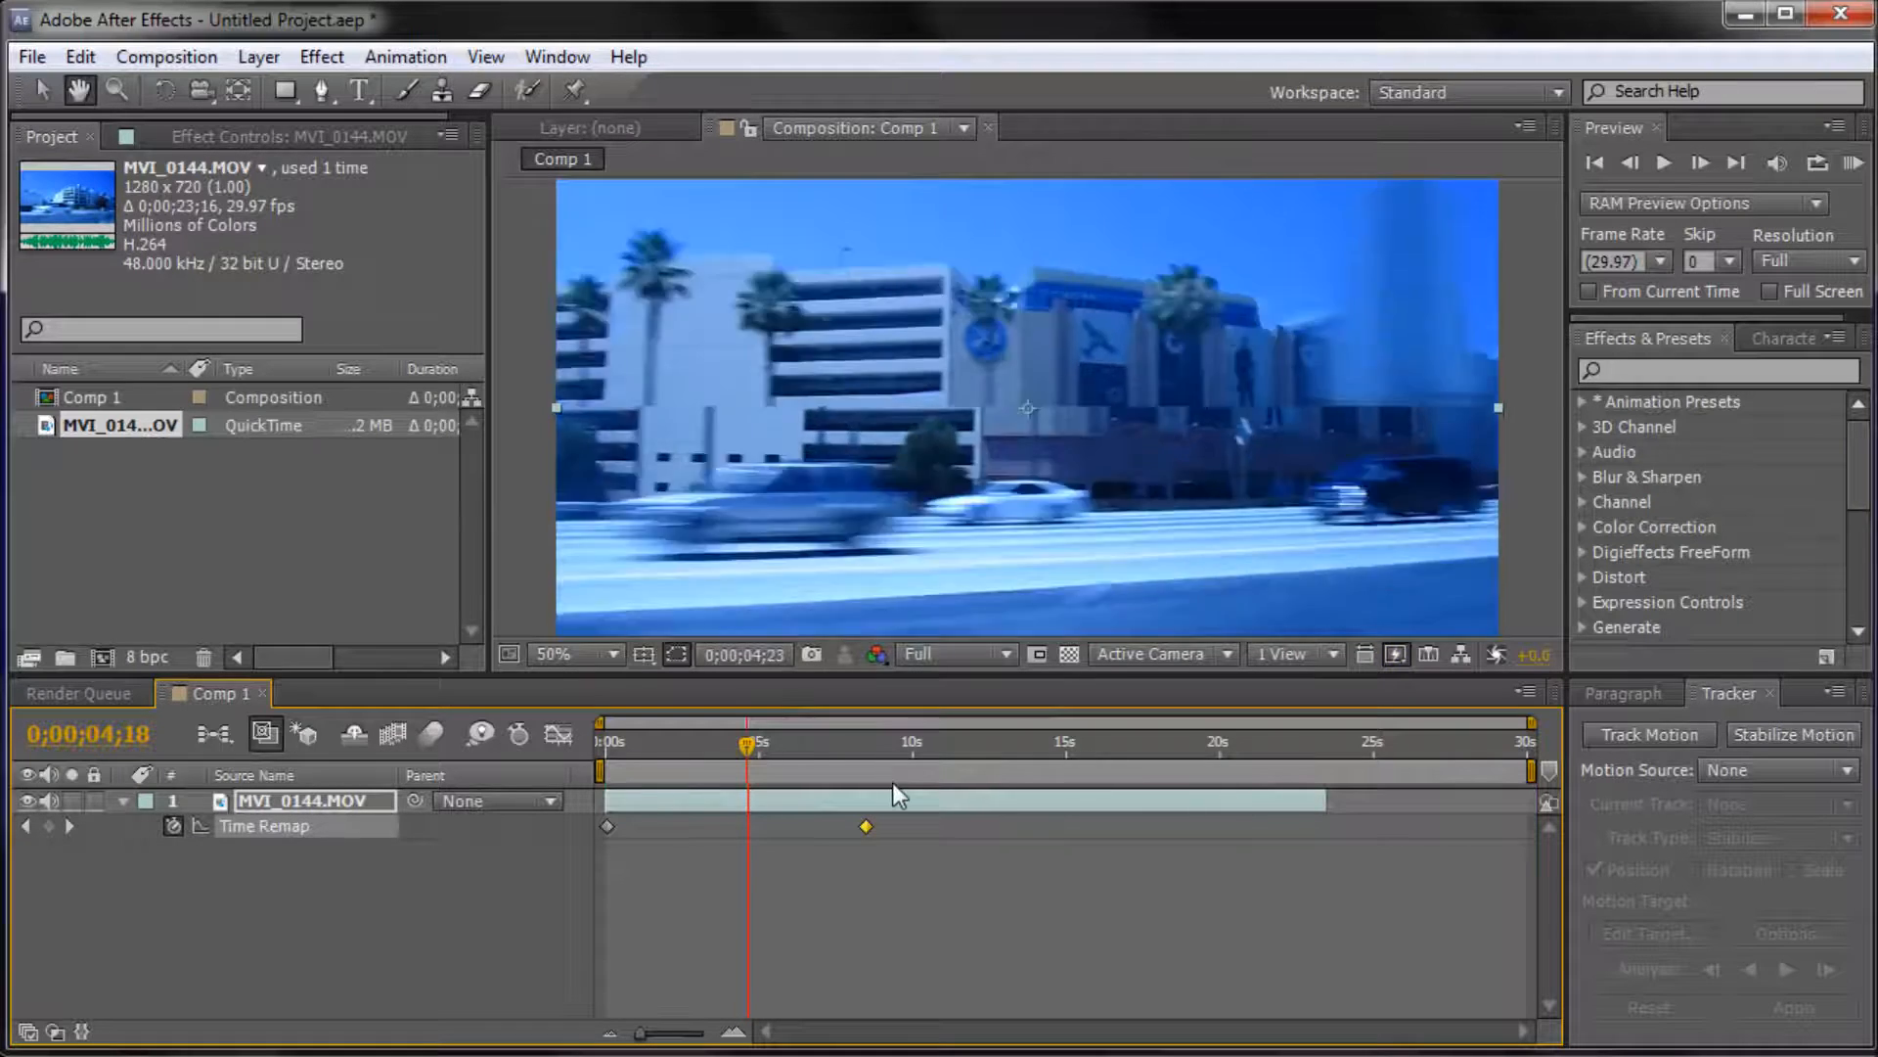
# Step: Move the ending Time Remap keyframe to about 6 seconds and preview the clip from the composition's start
pyautogui.moveTo(862, 834); pyautogui.dragTo(796, 833)
pyautogui.moveTo(775, 754); pyautogui.dragTo(603, 778)
pyautogui.press('space')
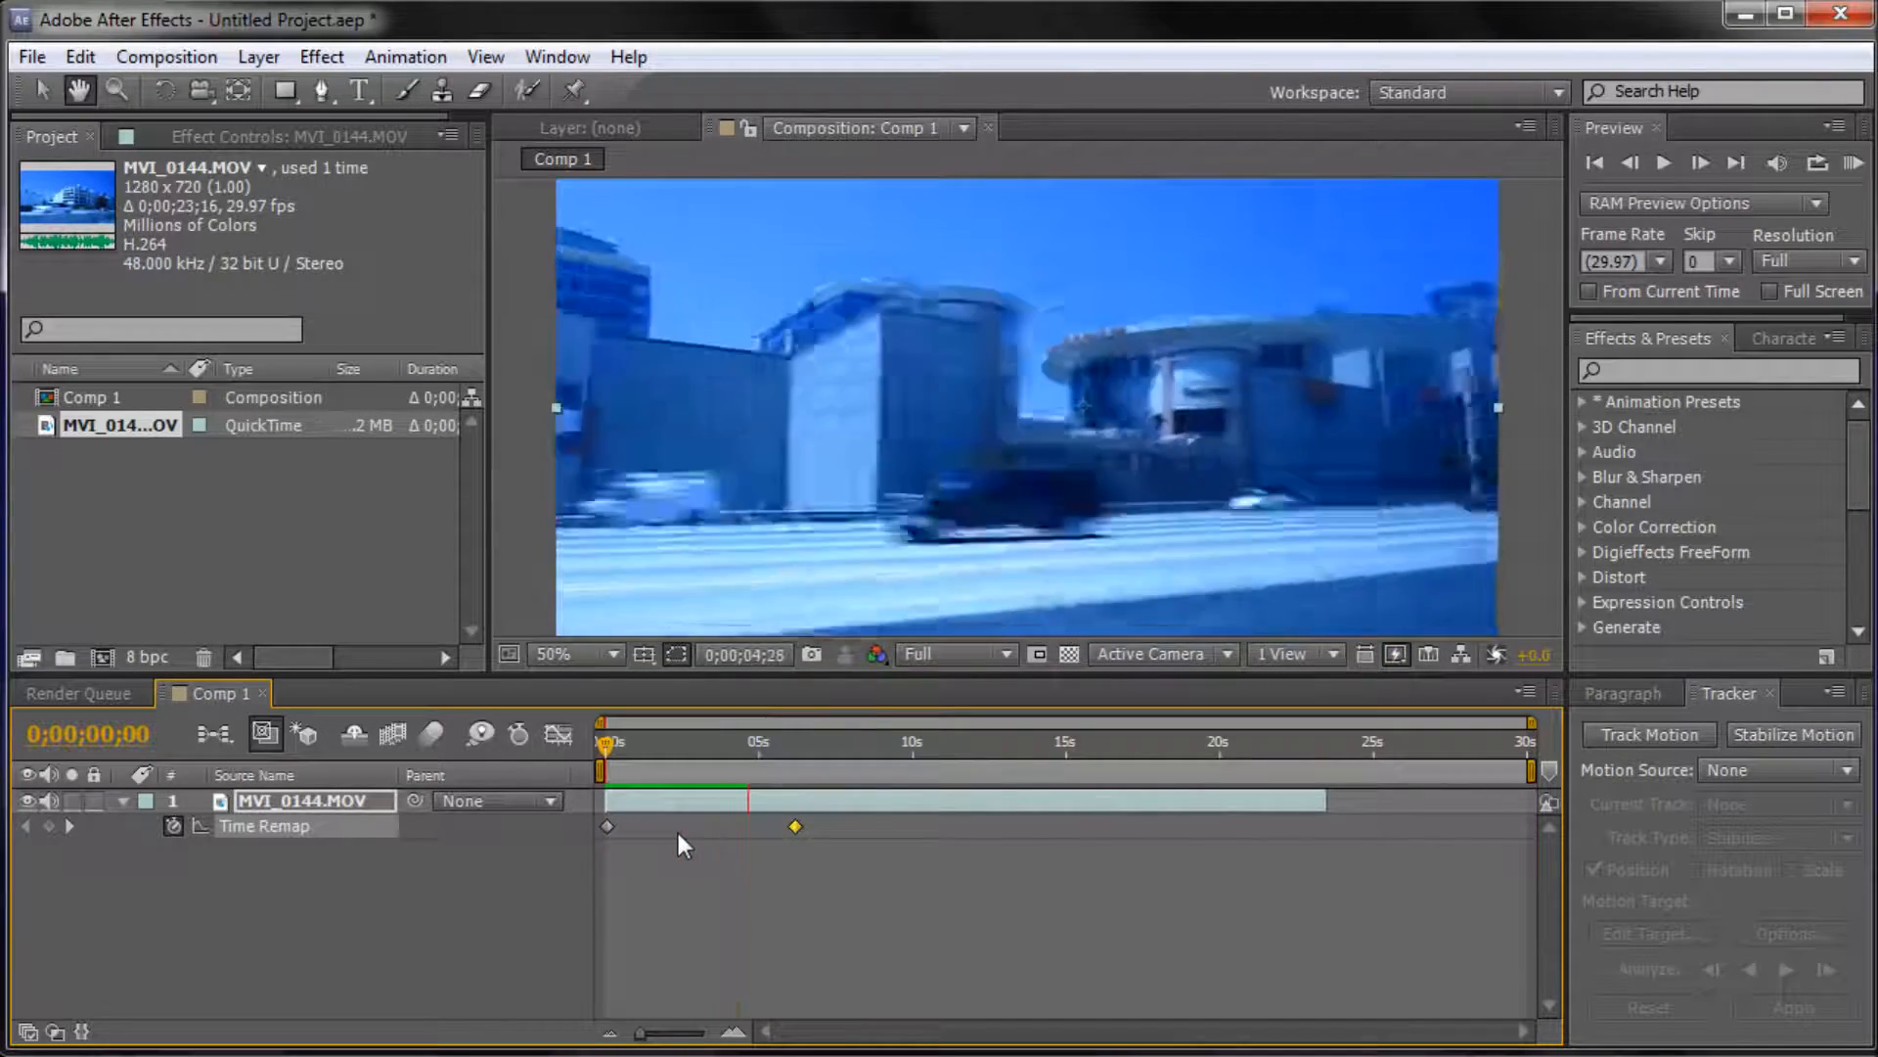
pyautogui.press('space')
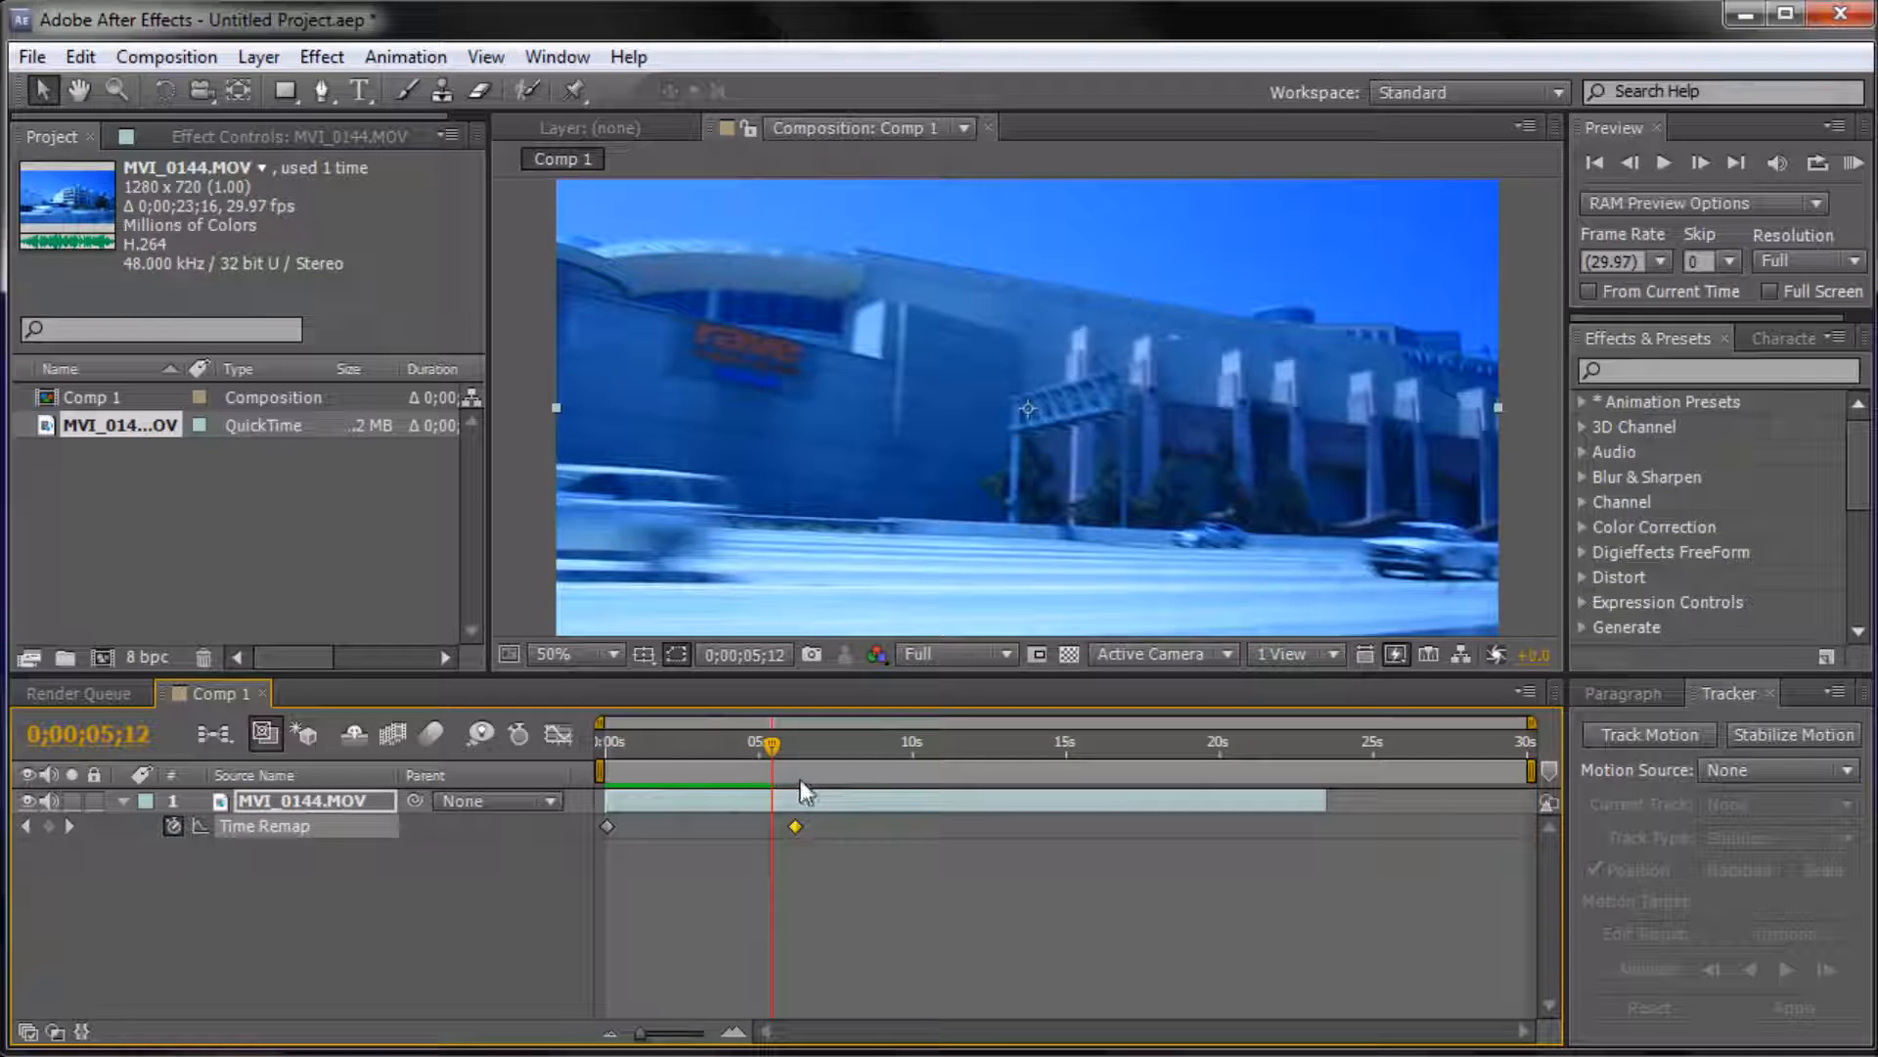
# Step: Slow the clip by moving the ending Time Remap keyframe beyond the composition's end, and preview the slow motion up to 0;00;12;27
pyautogui.moveTo(796, 824); pyautogui.dragTo(1376, 824)
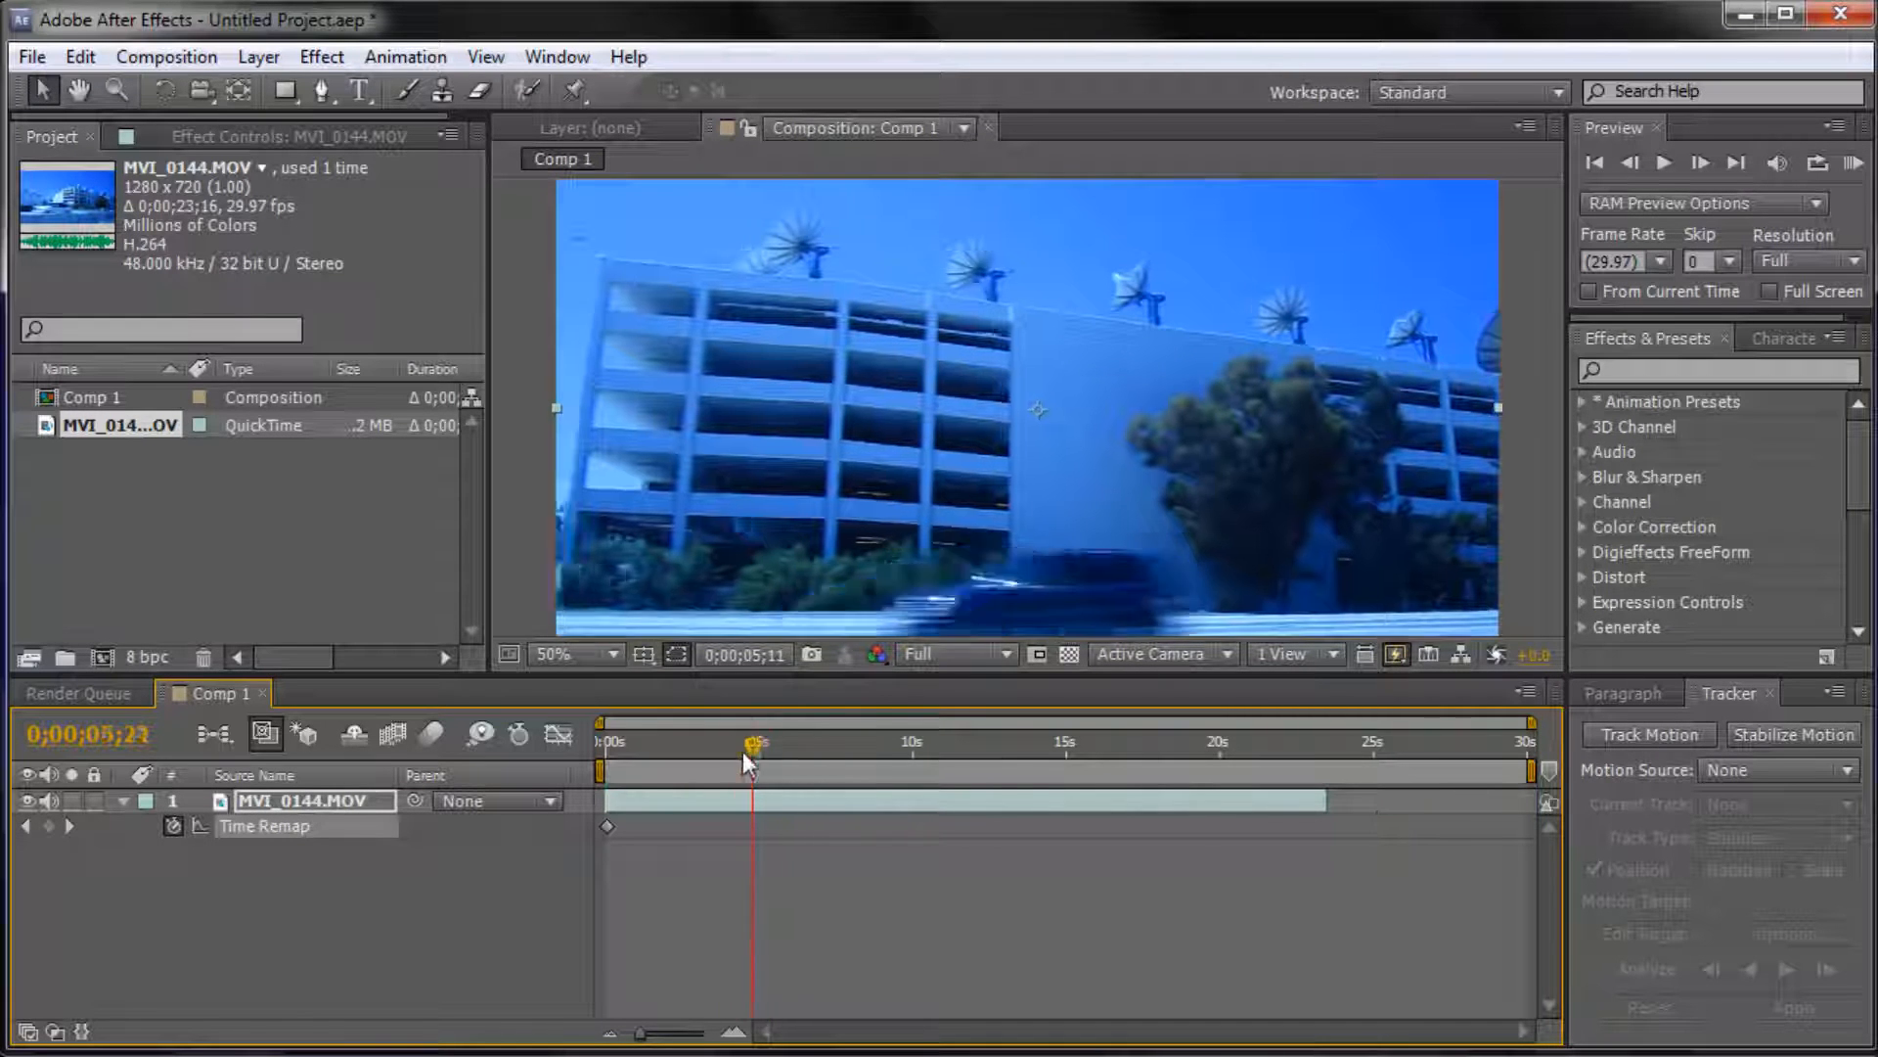
pyautogui.click(626, 766)
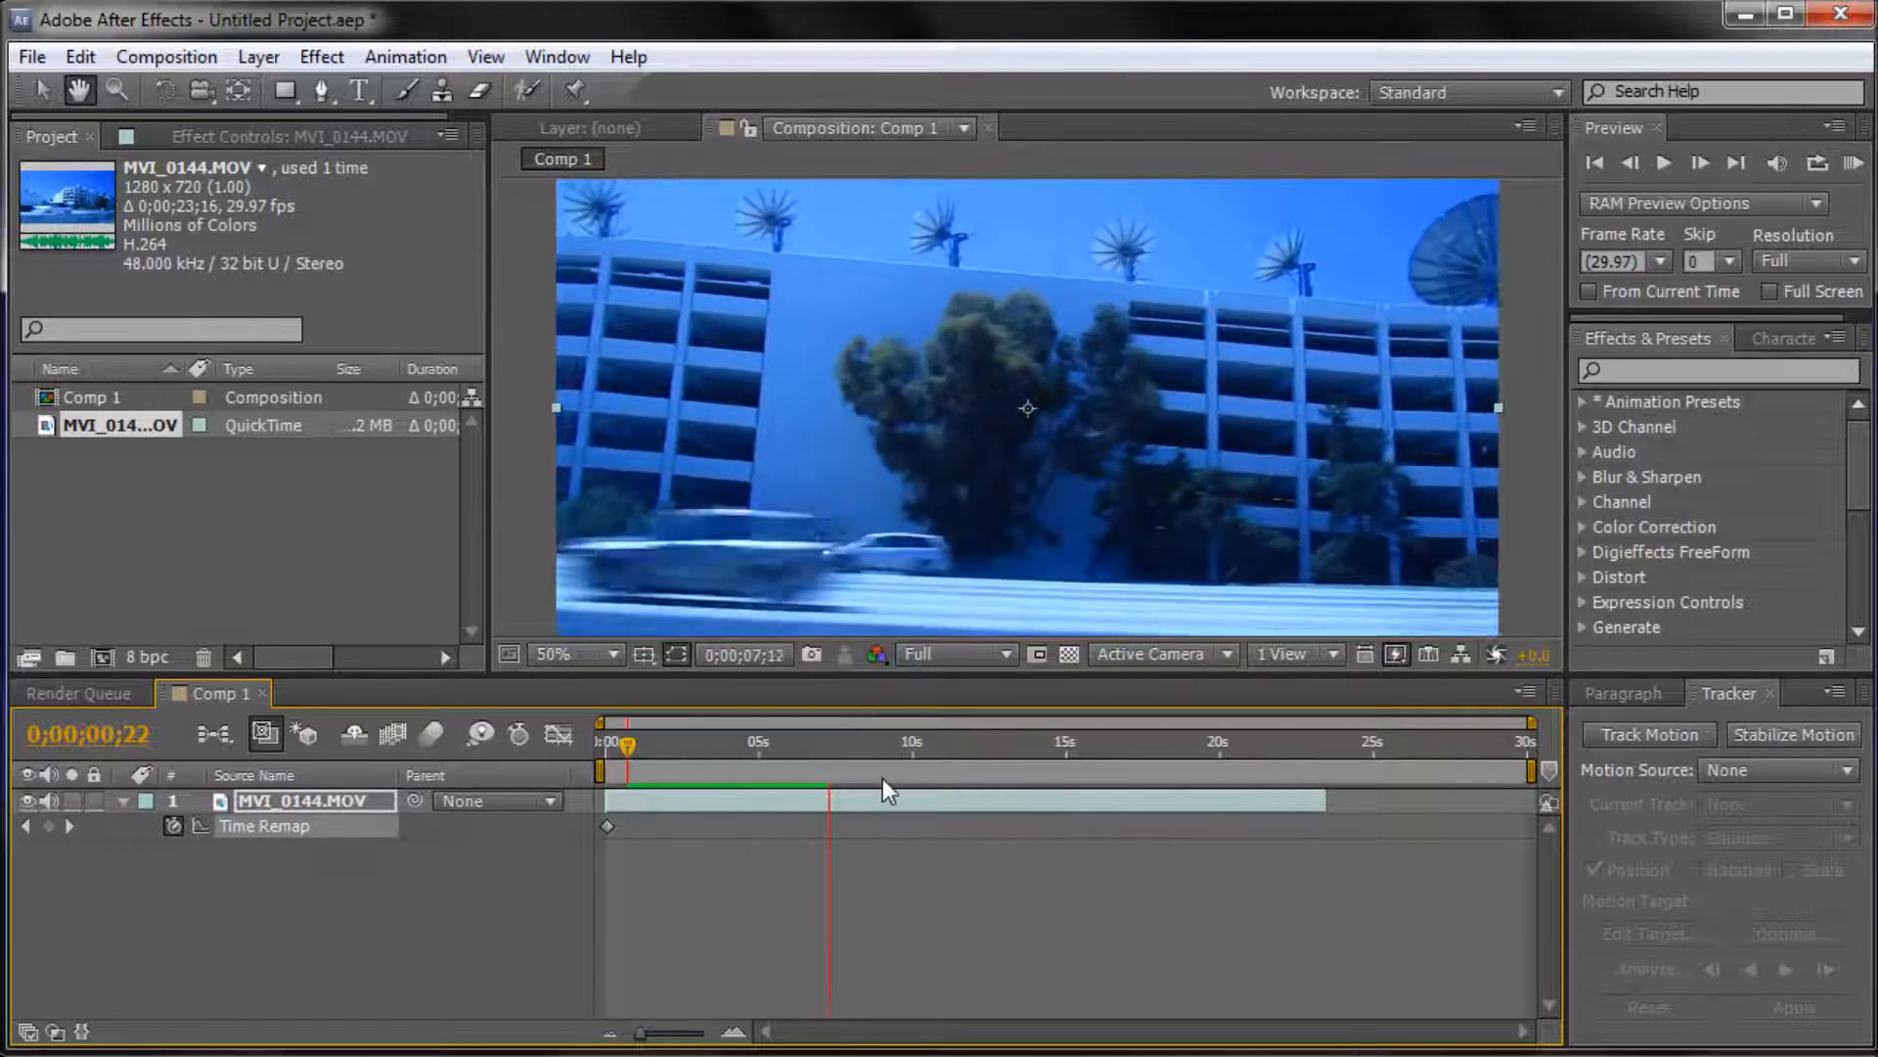
pyautogui.press('space')
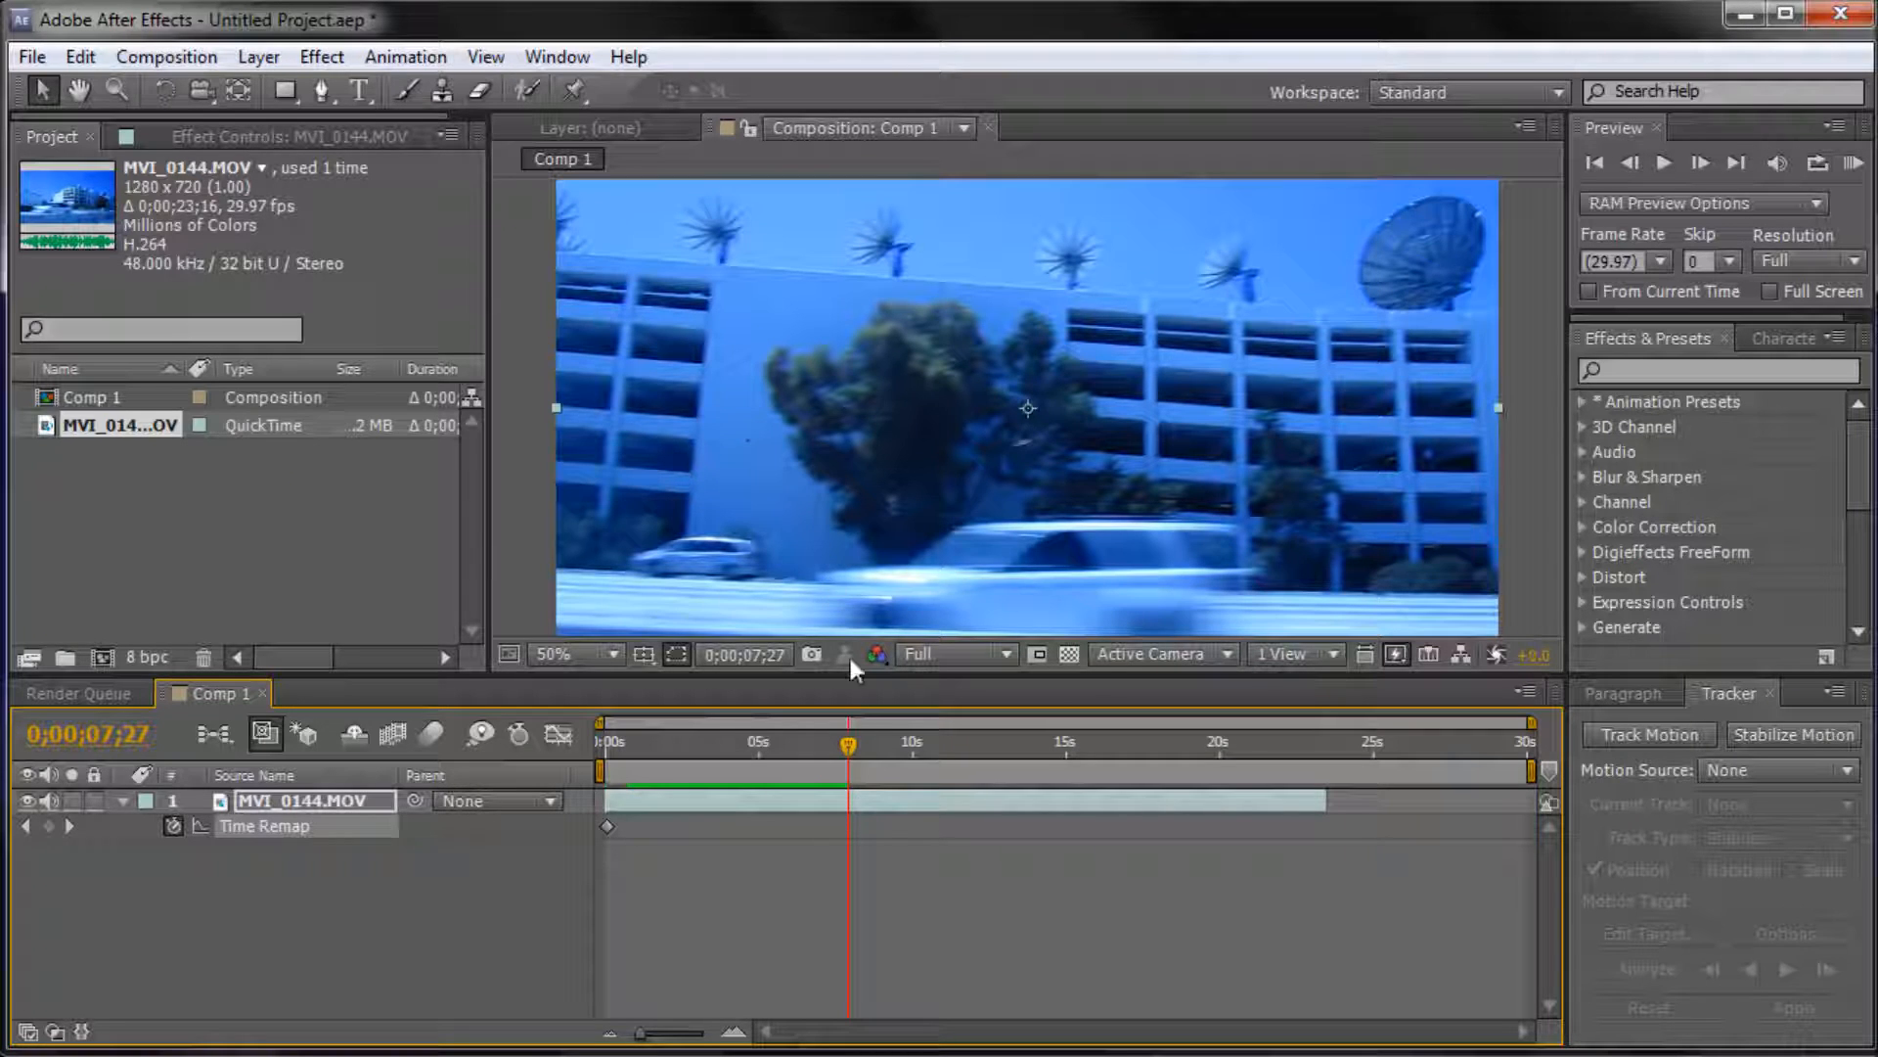
pyautogui.moveTo(849, 748); pyautogui.dragTo(1000, 752)
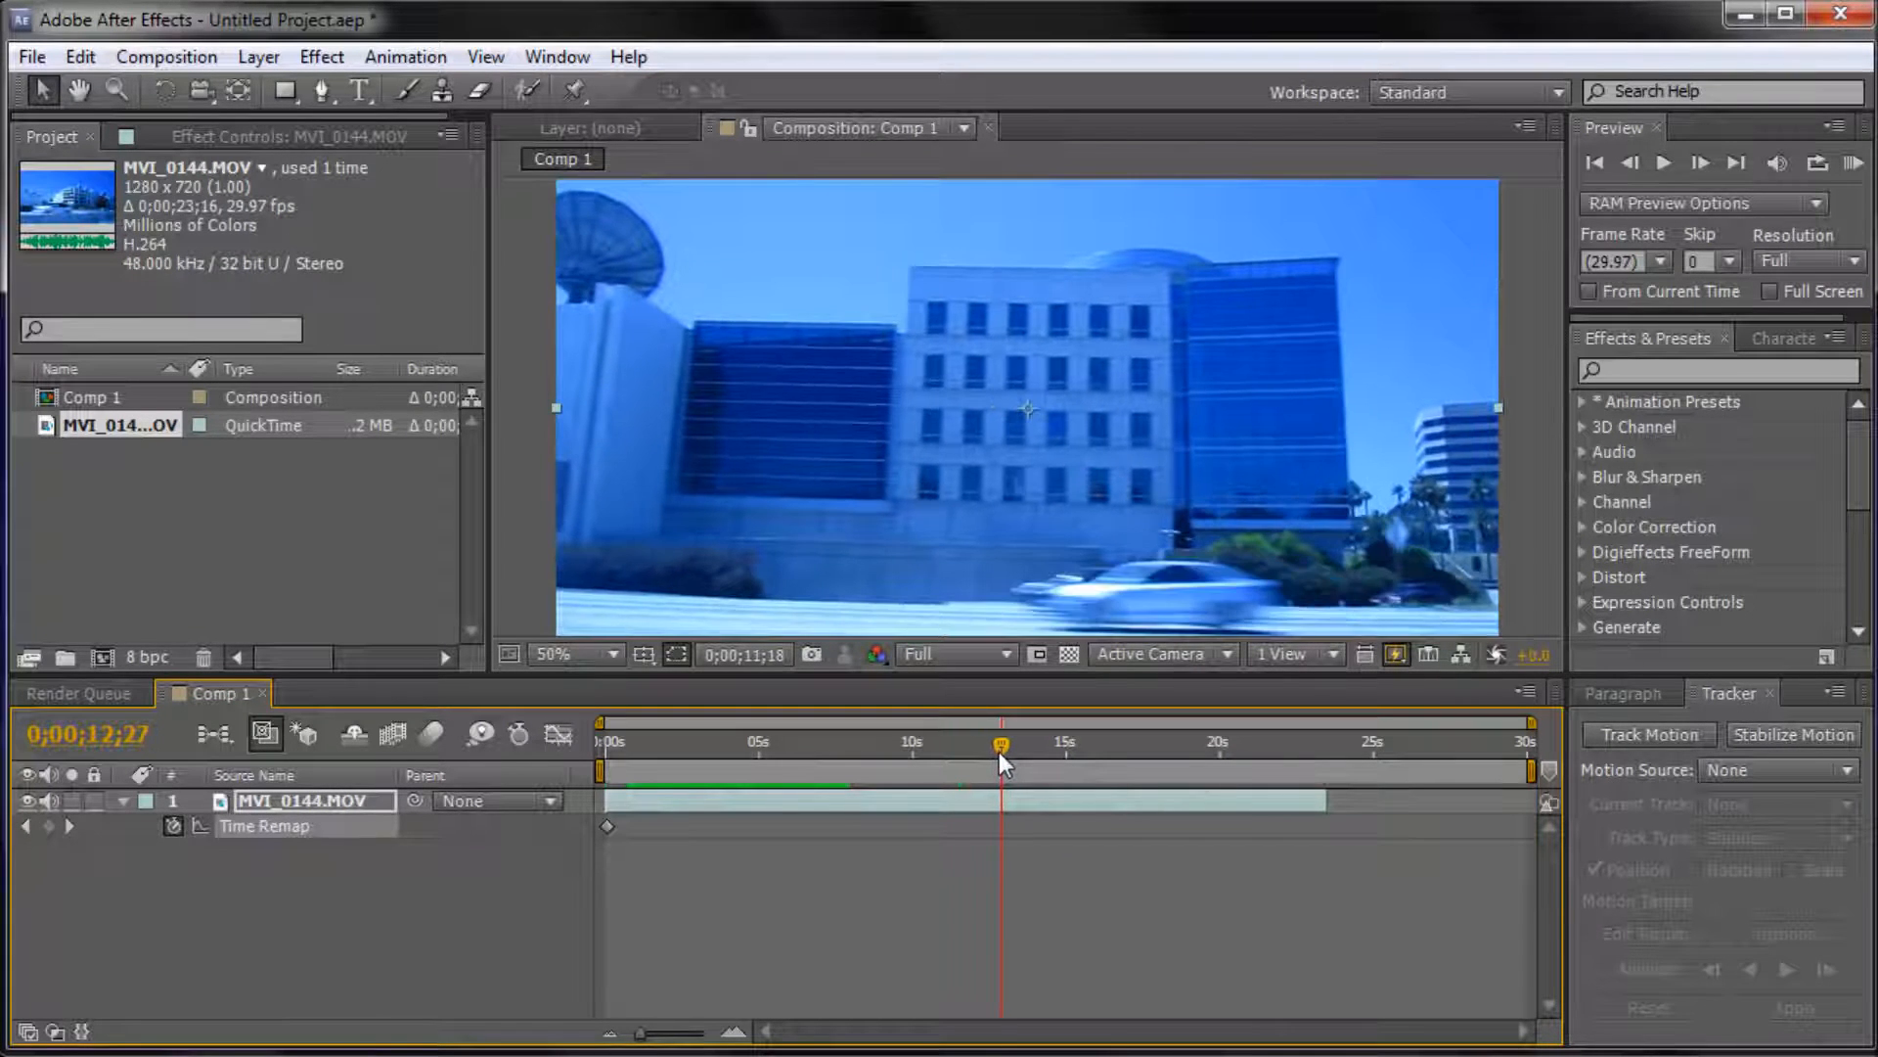
# Step: Enable frame blending for the composition and set the MVI_0144.MOV layer's frame blending switch to Pixel Motion
pyautogui.click(396, 736)
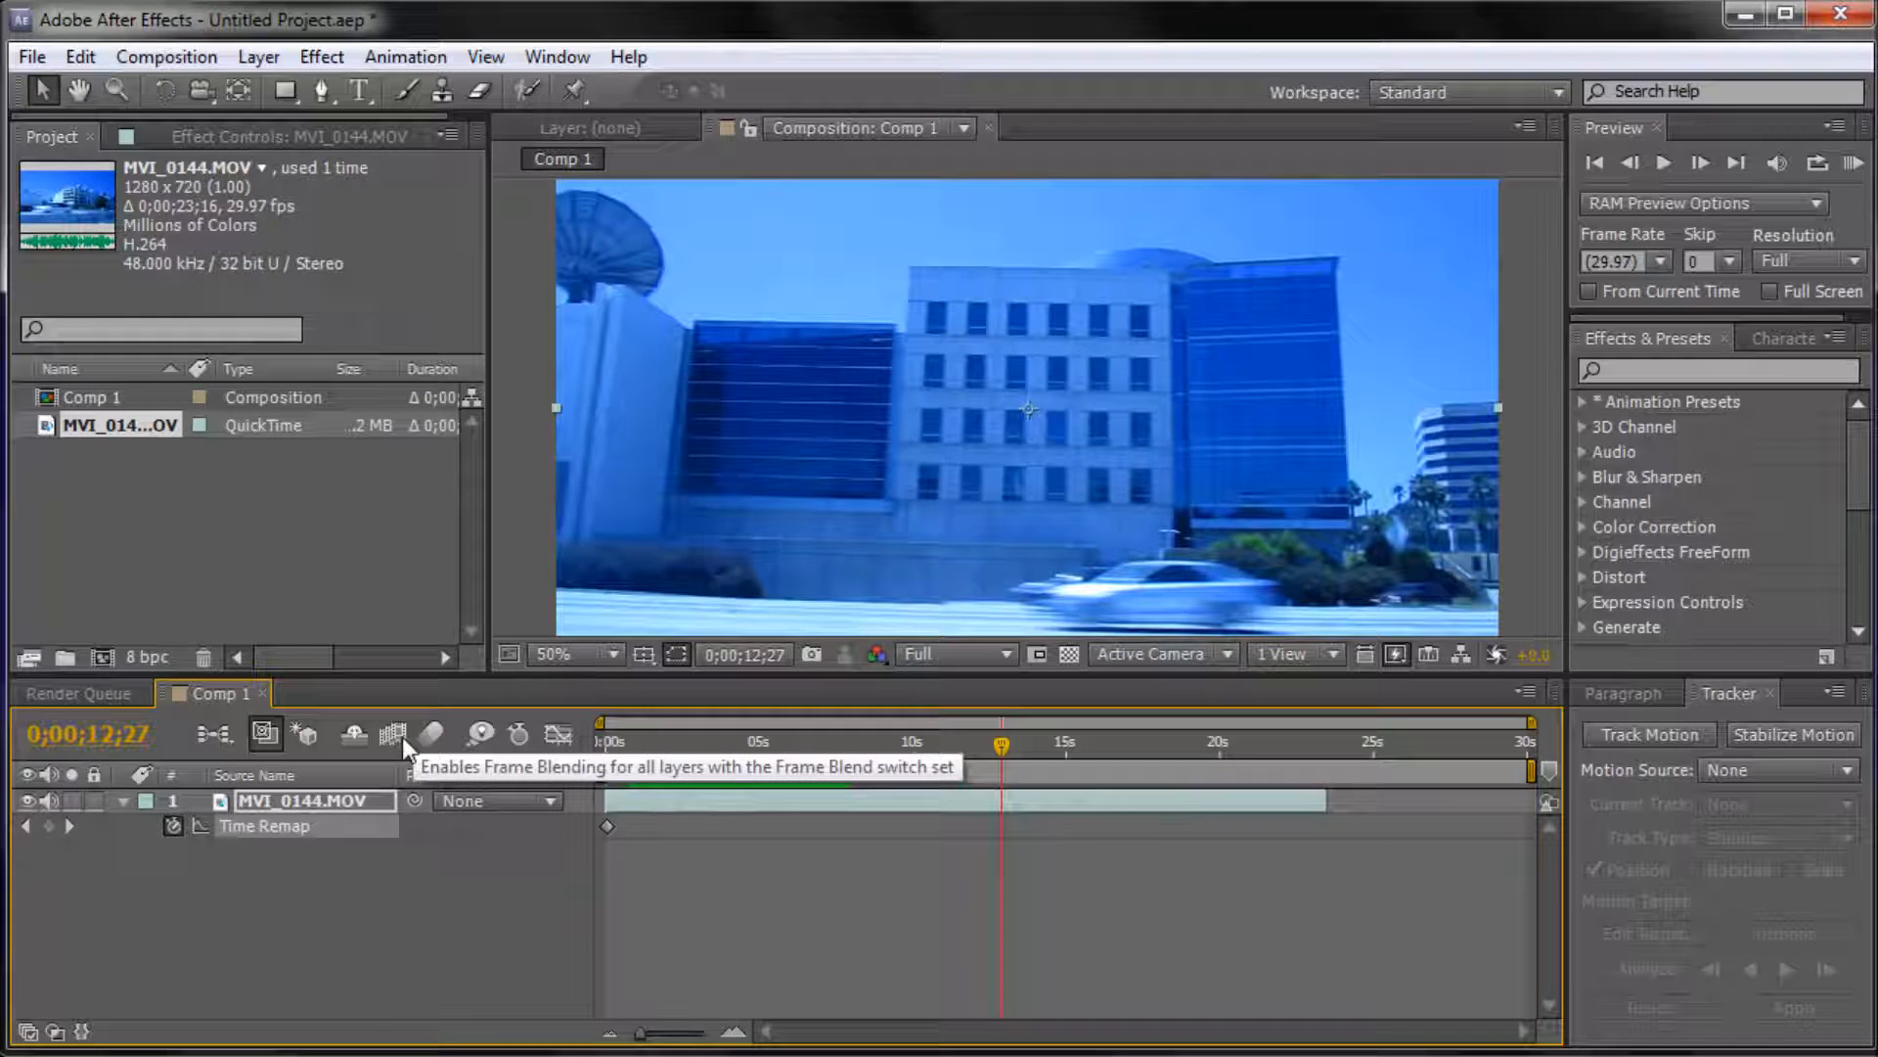
pyautogui.click(394, 737)
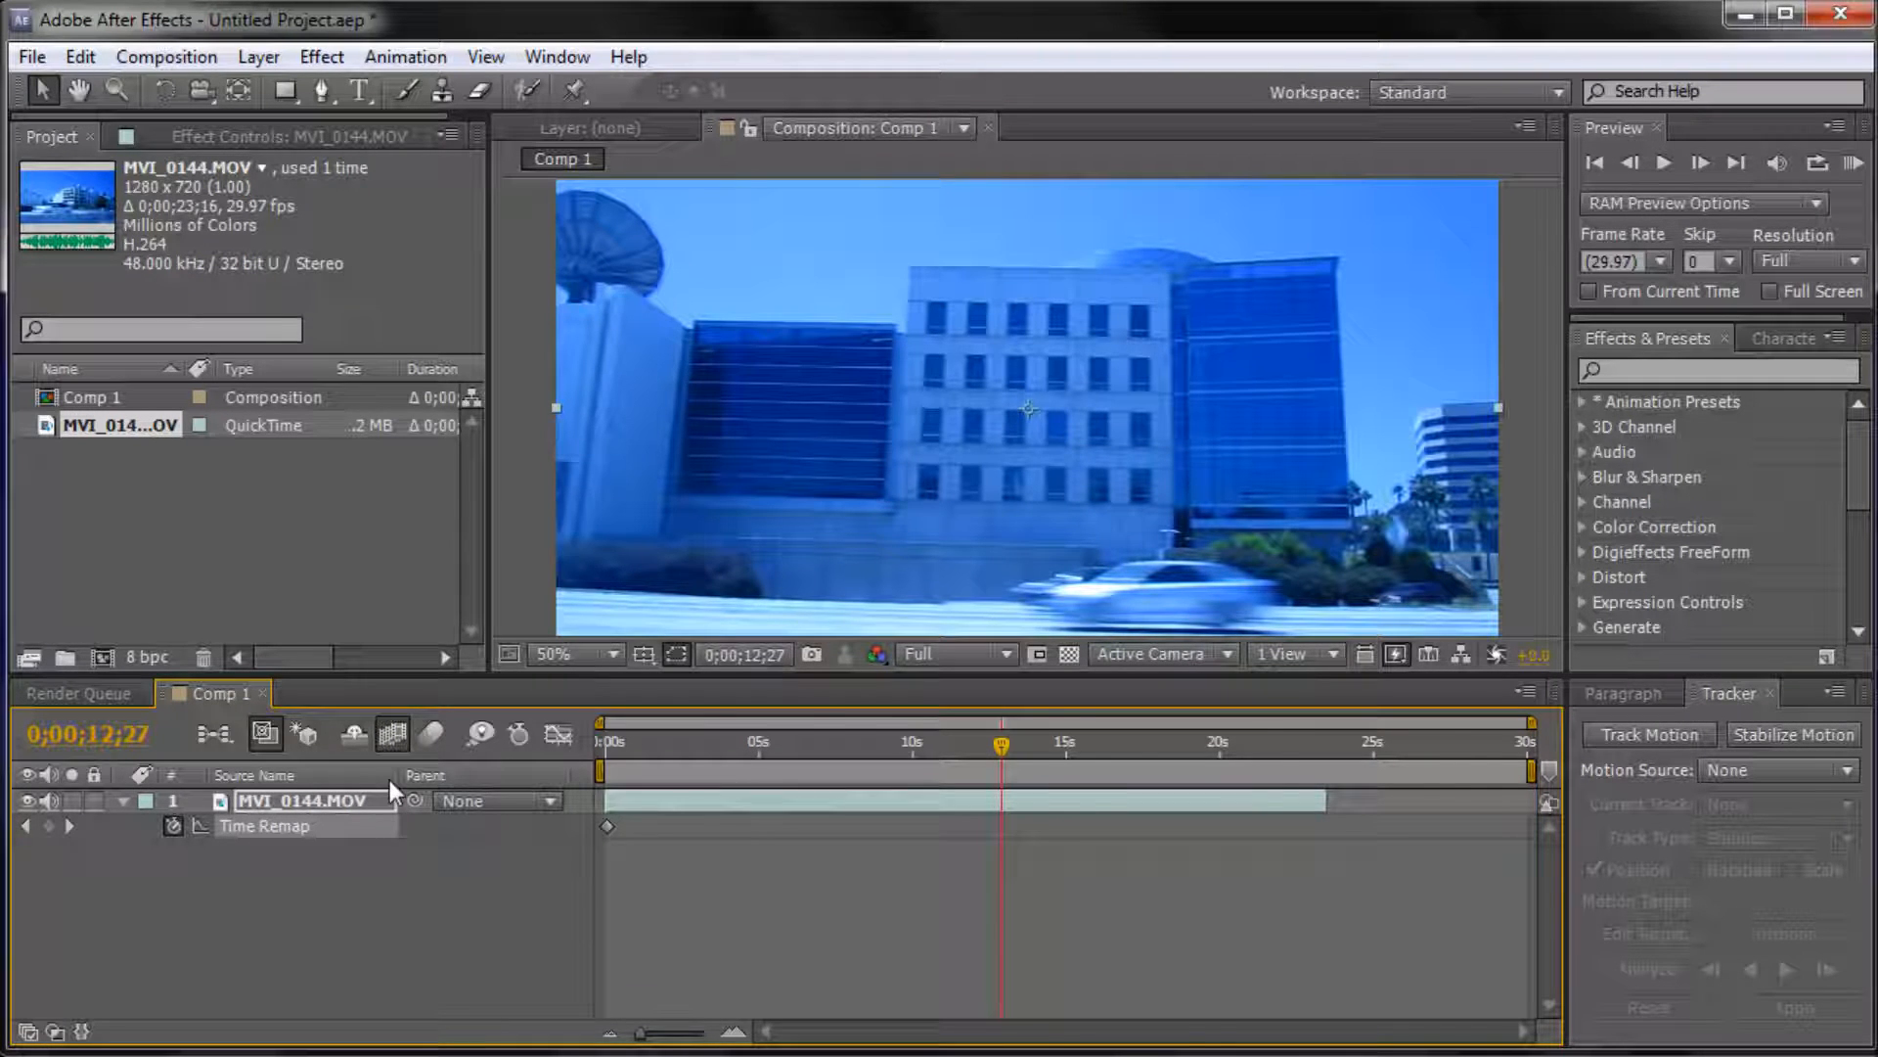
pyautogui.press('F4')
pyautogui.press('F4')
pyautogui.press('F4')
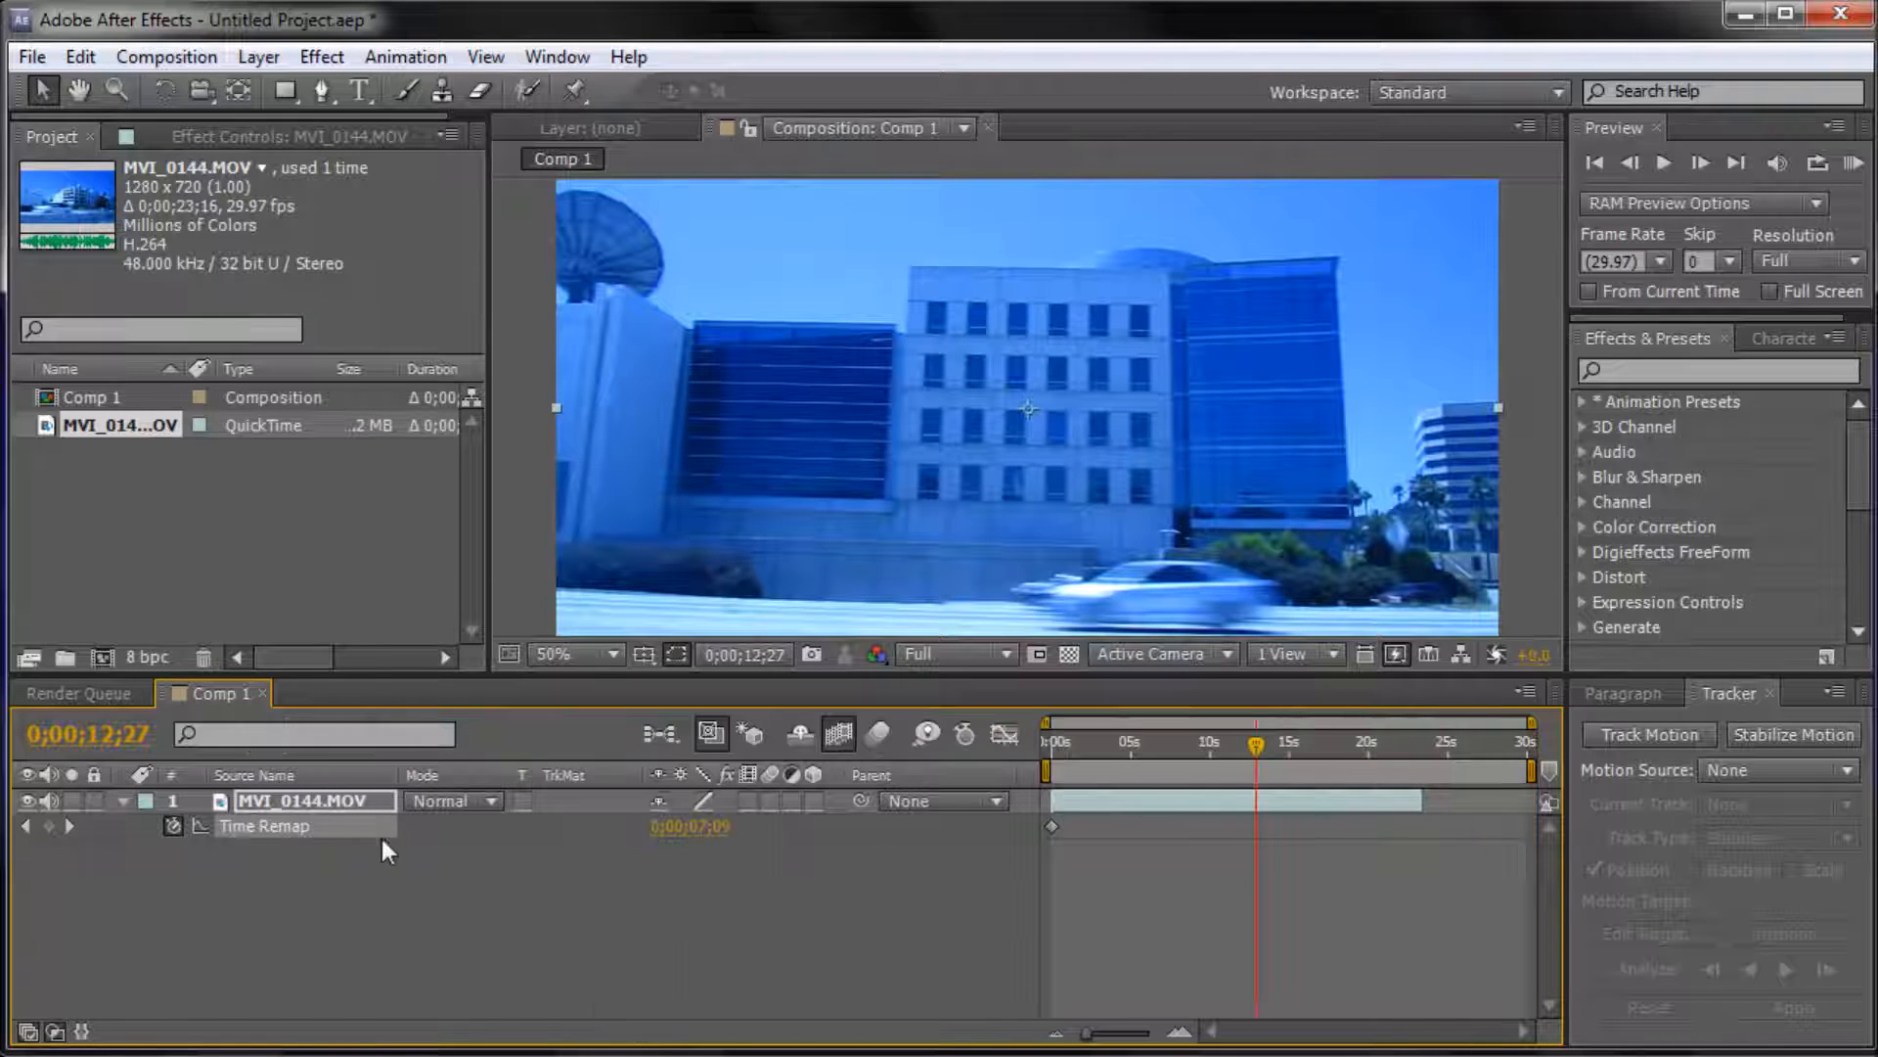
pyautogui.click(745, 798)
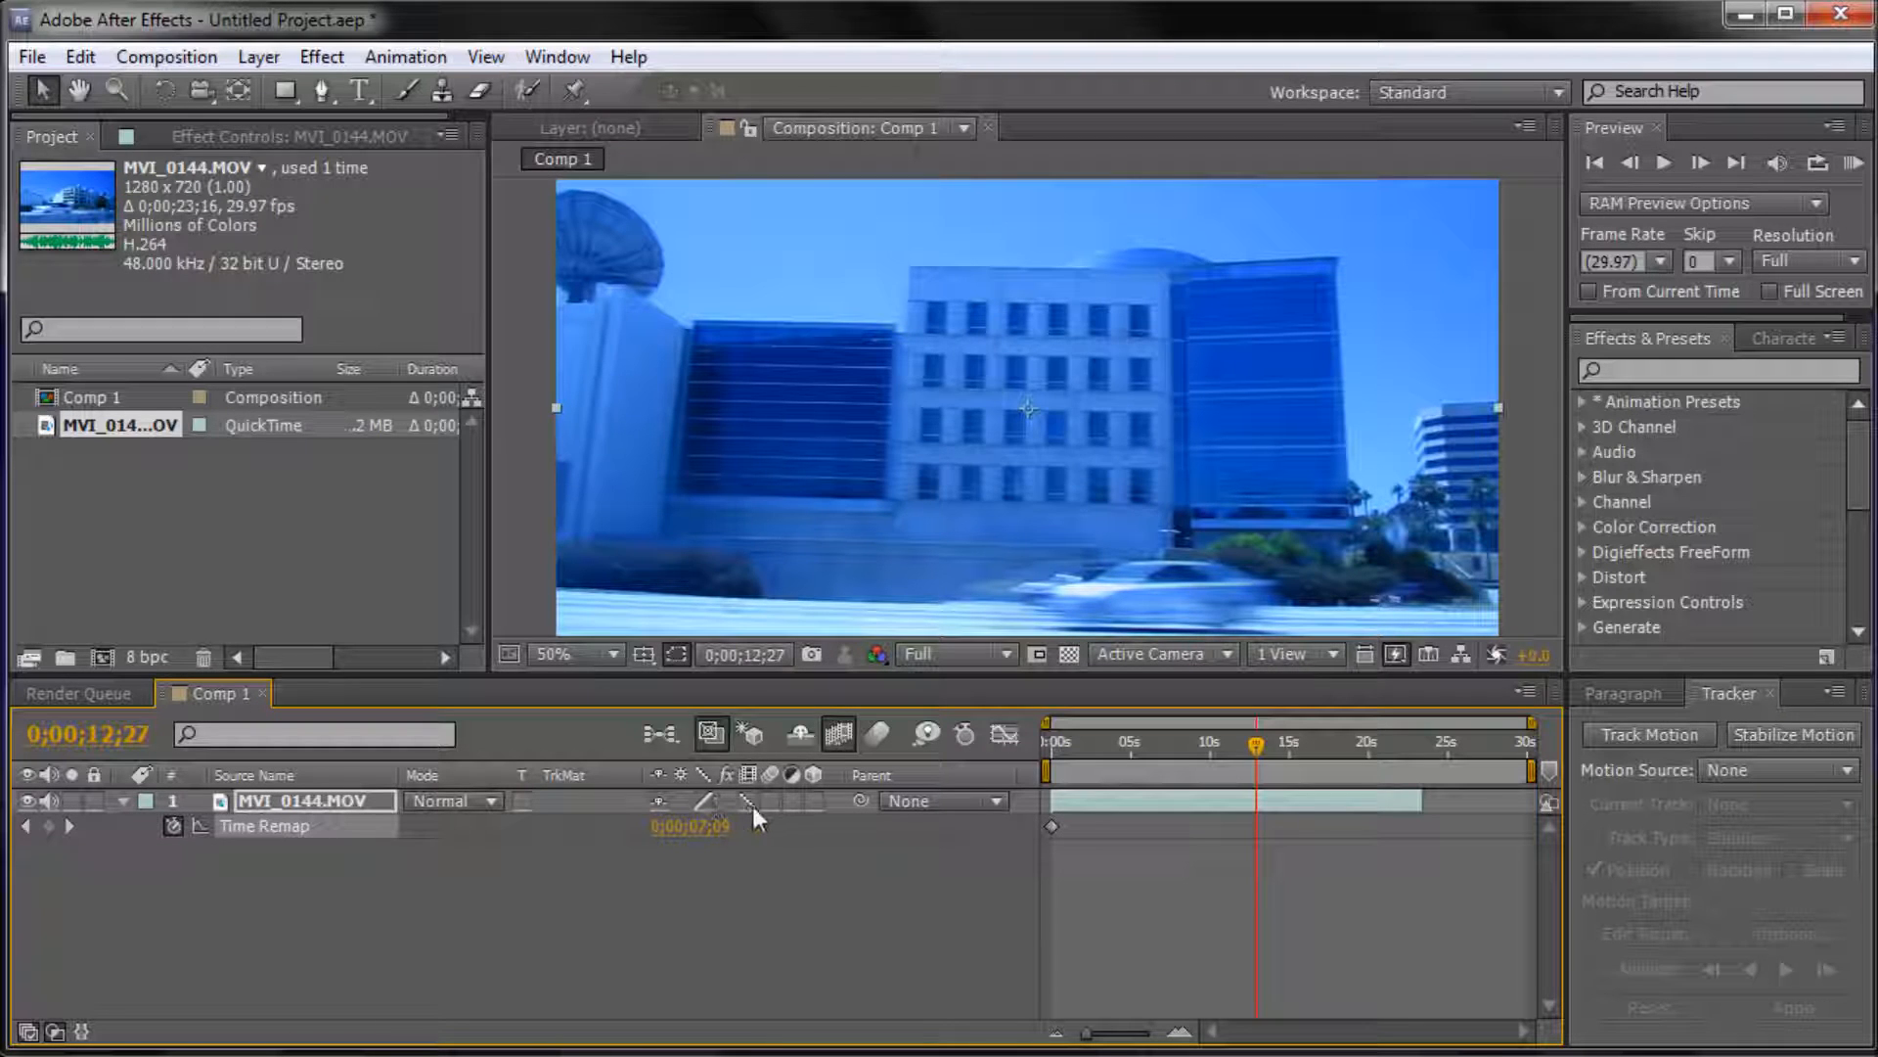
pyautogui.click(746, 802)
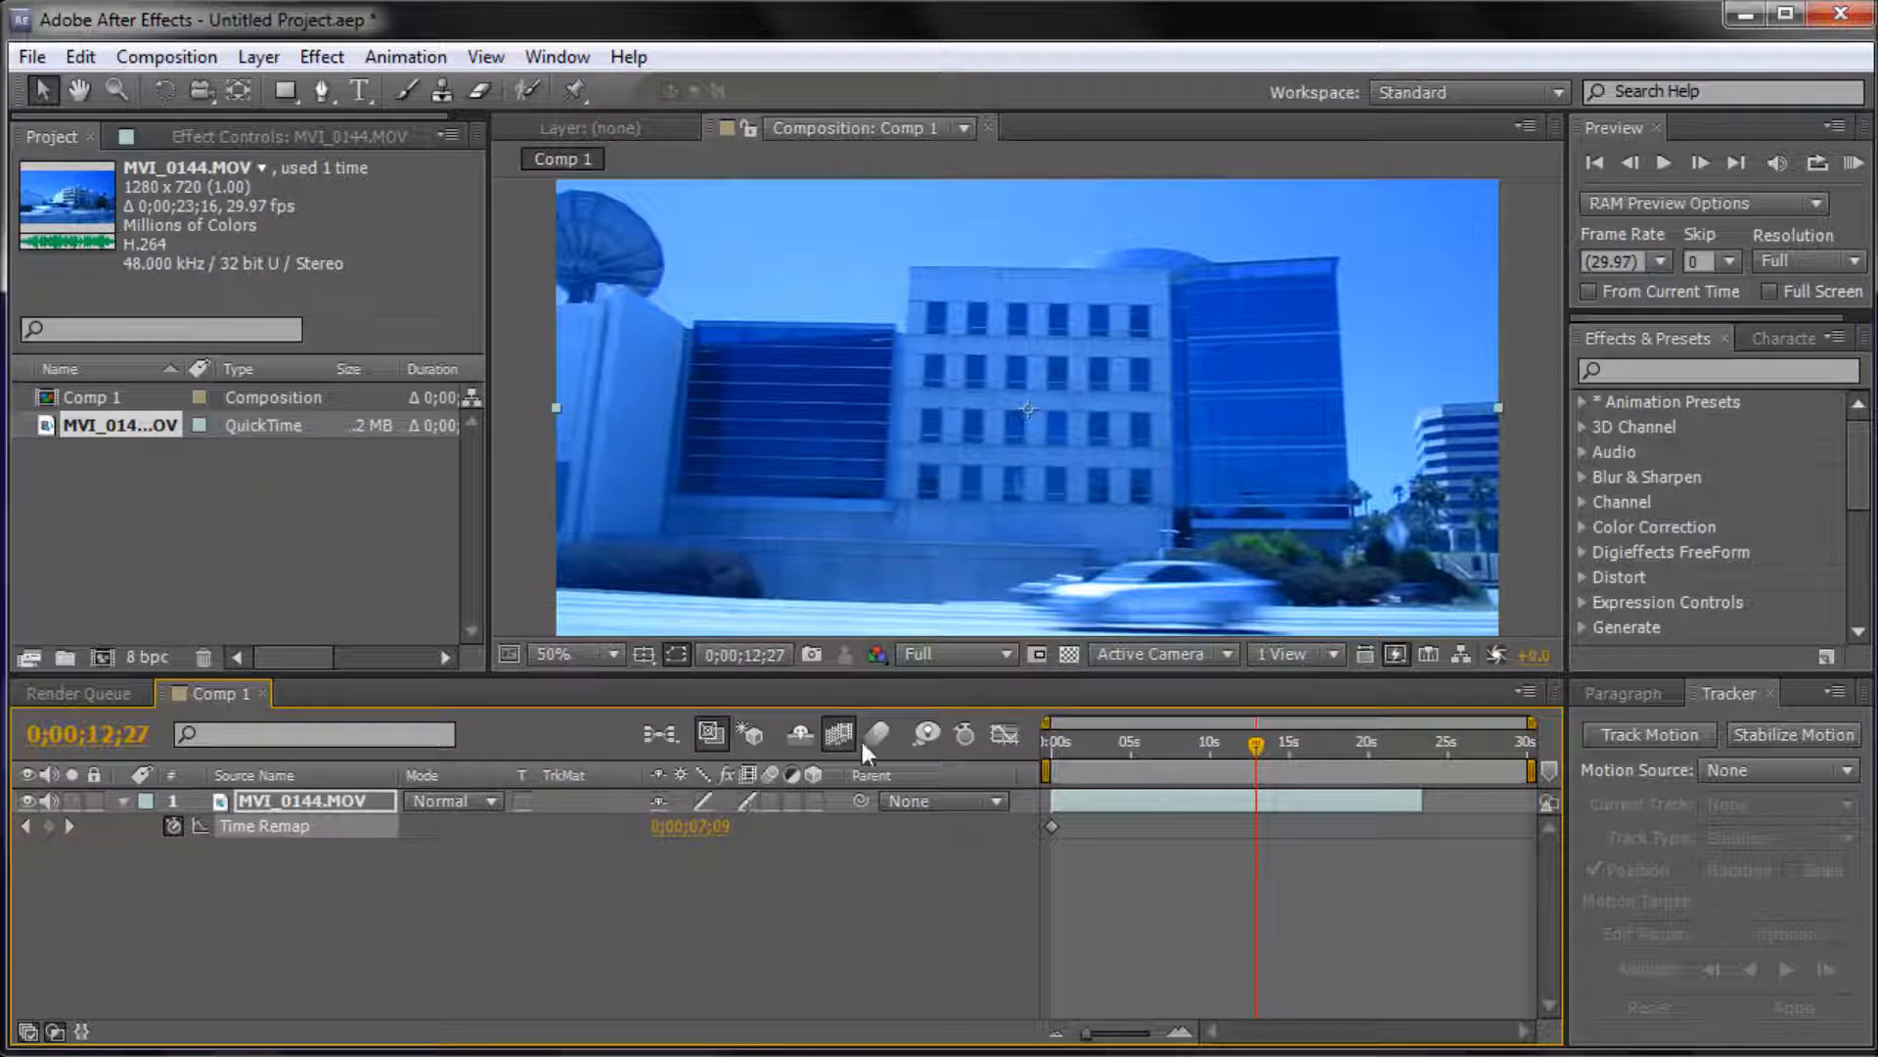
# Step: Play and scrub the frame-blended slow-motion footage from about 13 to 17 seconds
pyautogui.moveTo(1255, 742)
pyautogui.mouseDown()
pyautogui.moveTo(1236, 747)
pyautogui.moveTo(1267, 750)
pyautogui.mouseUp()
pyautogui.press('space')
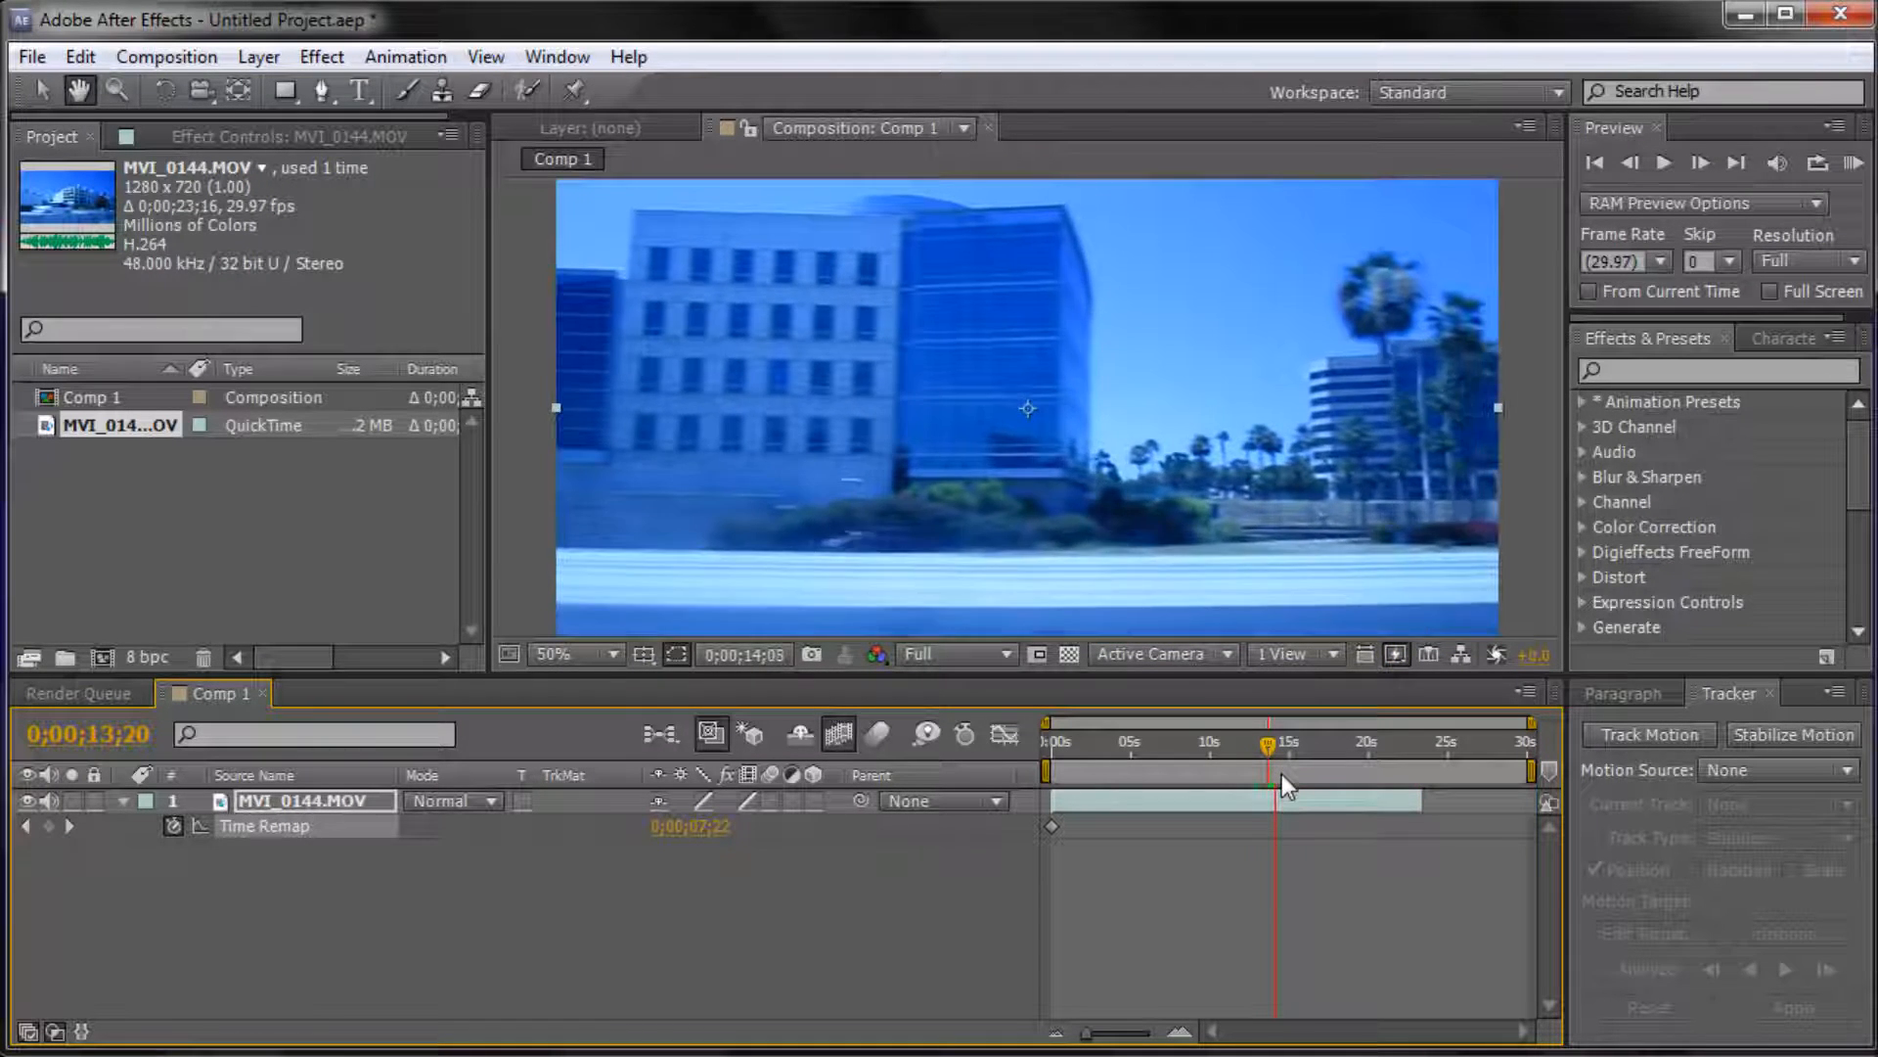
pyautogui.moveTo(1287, 765); pyautogui.dragTo(1329, 754)
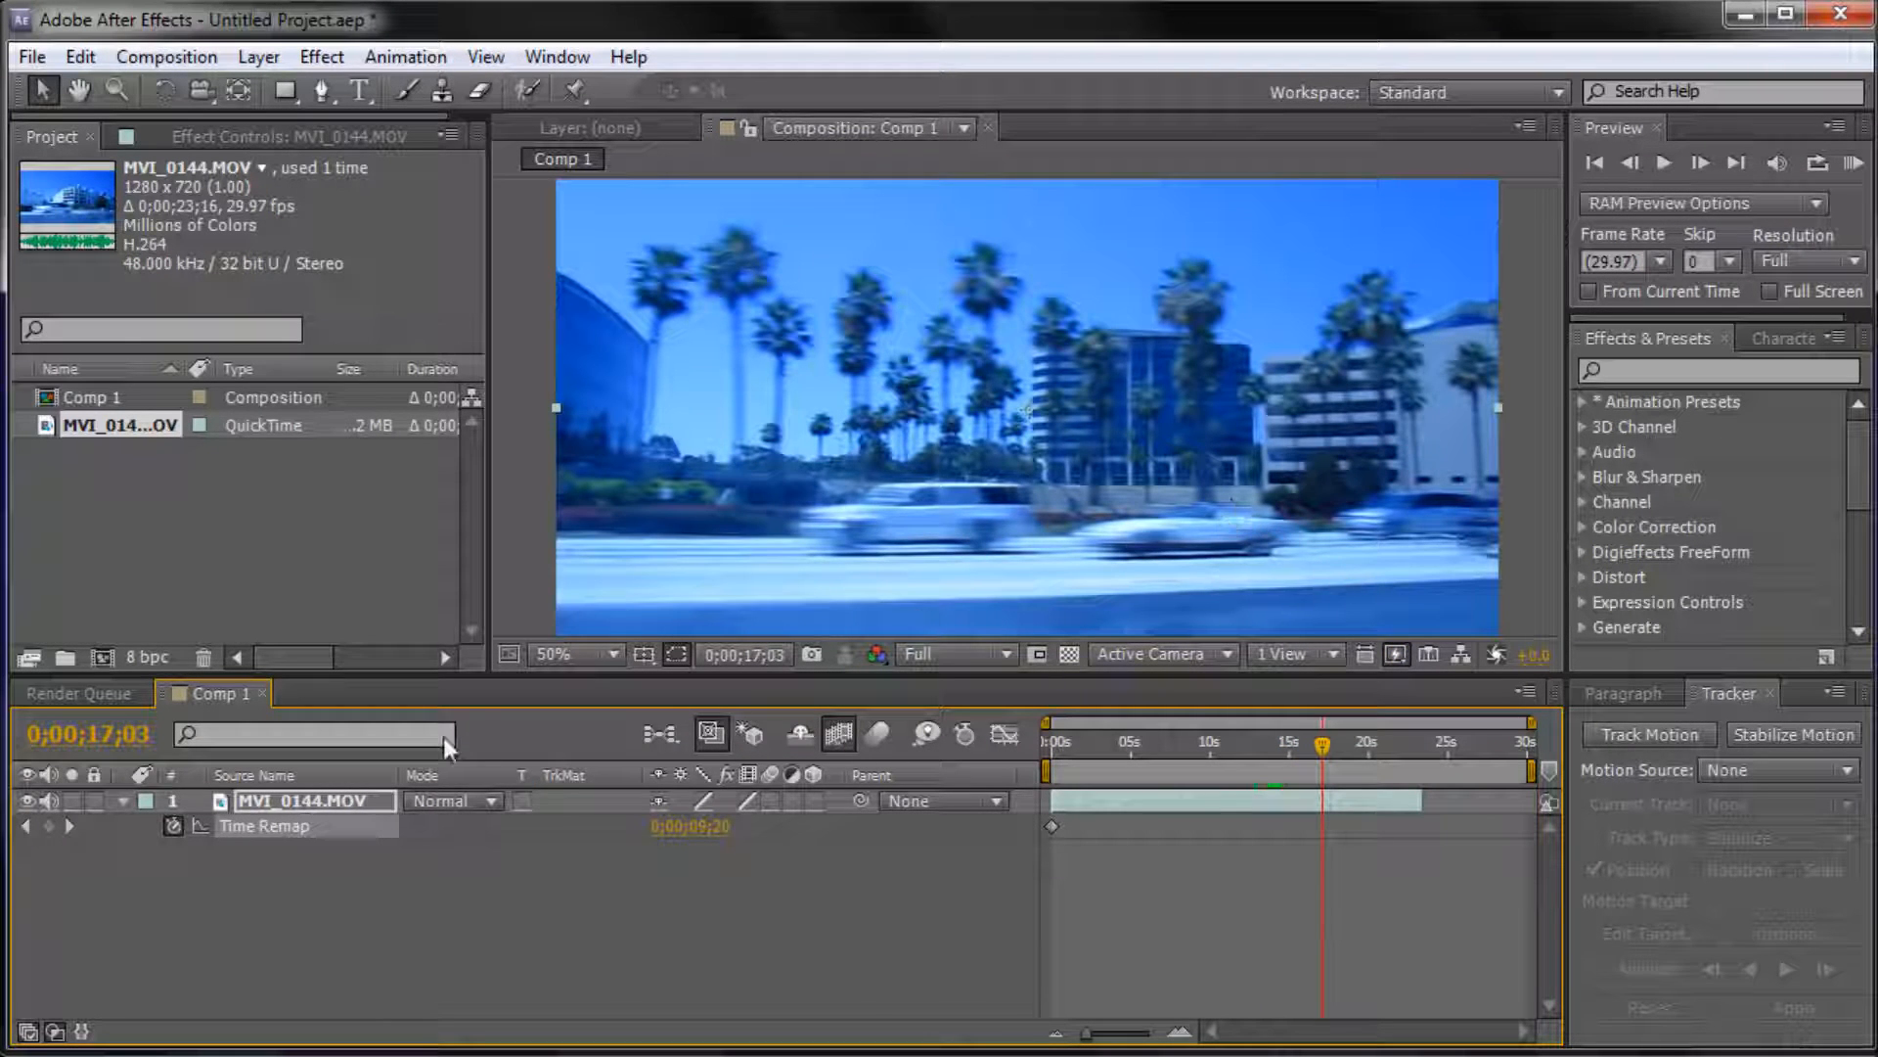
# Step: Turn off frame blending for the composition and scrub through the time-remapped footage without it
pyautogui.click(839, 735)
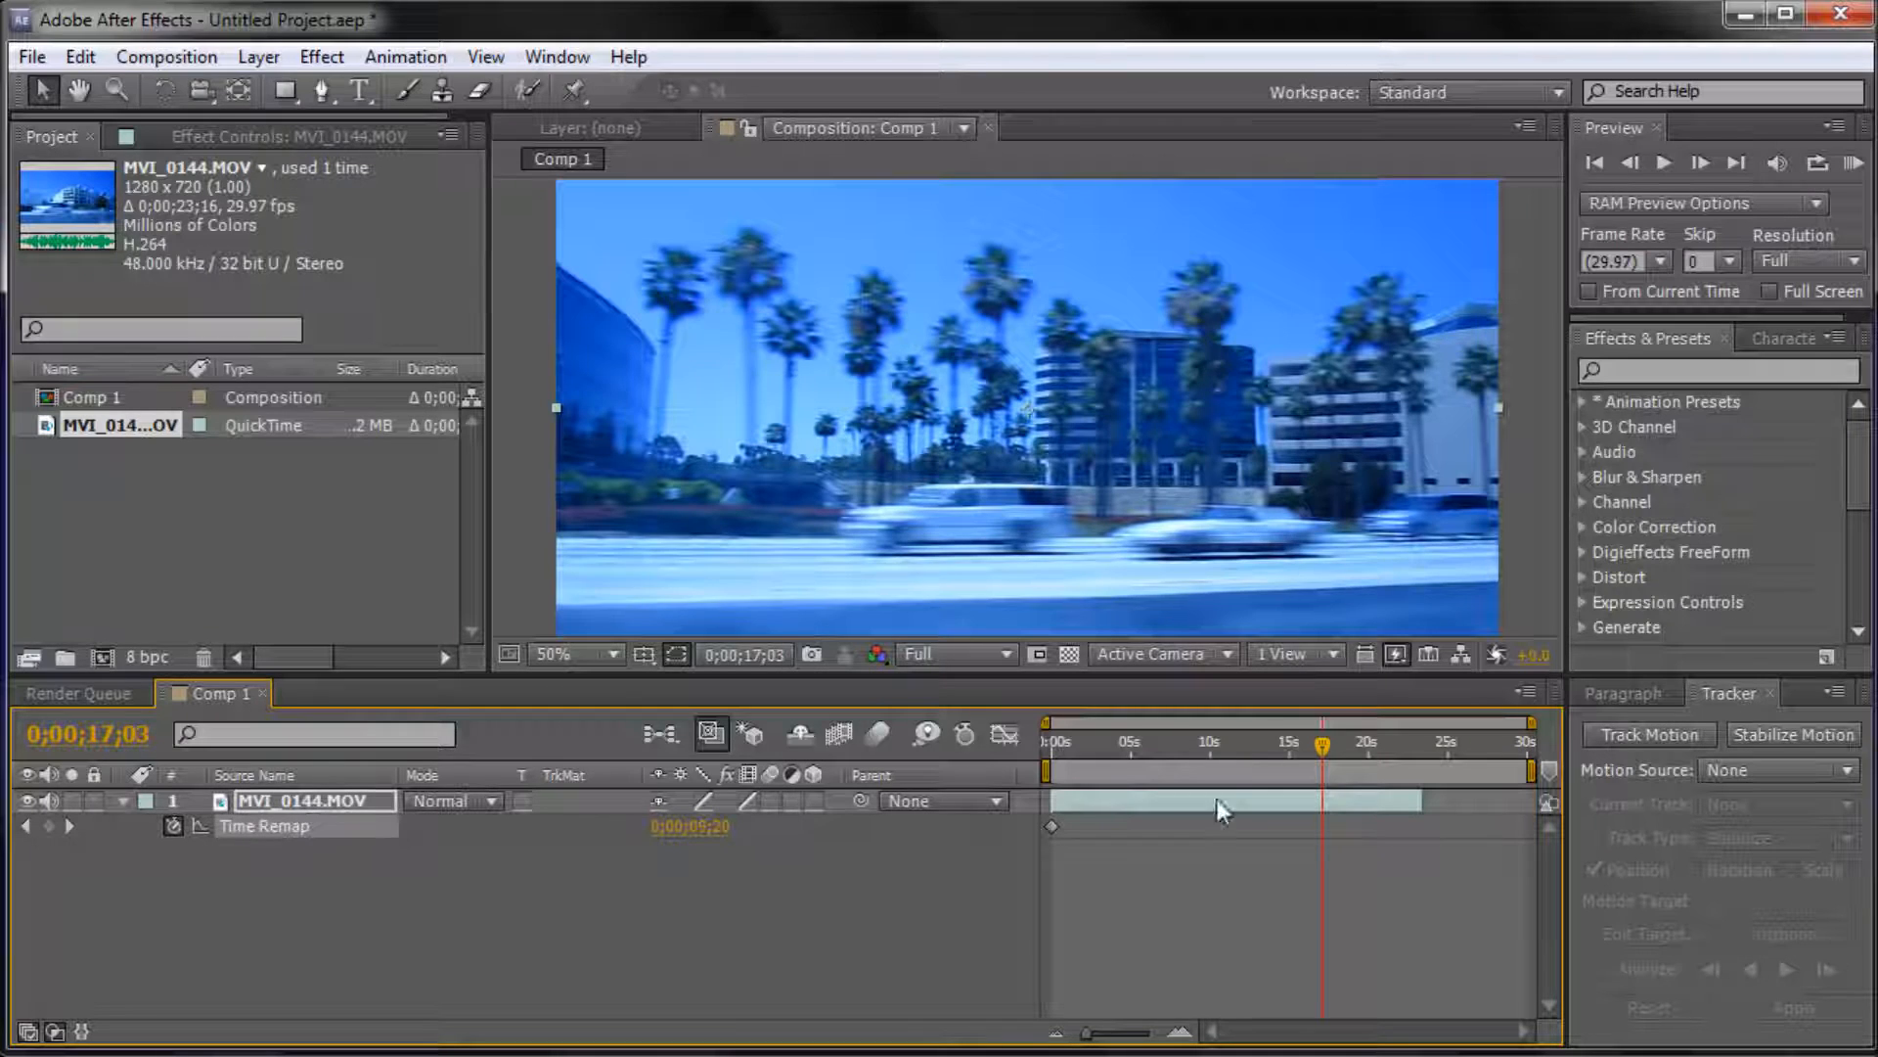
pyautogui.moveTo(1309, 754); pyautogui.dragTo(1162, 754)
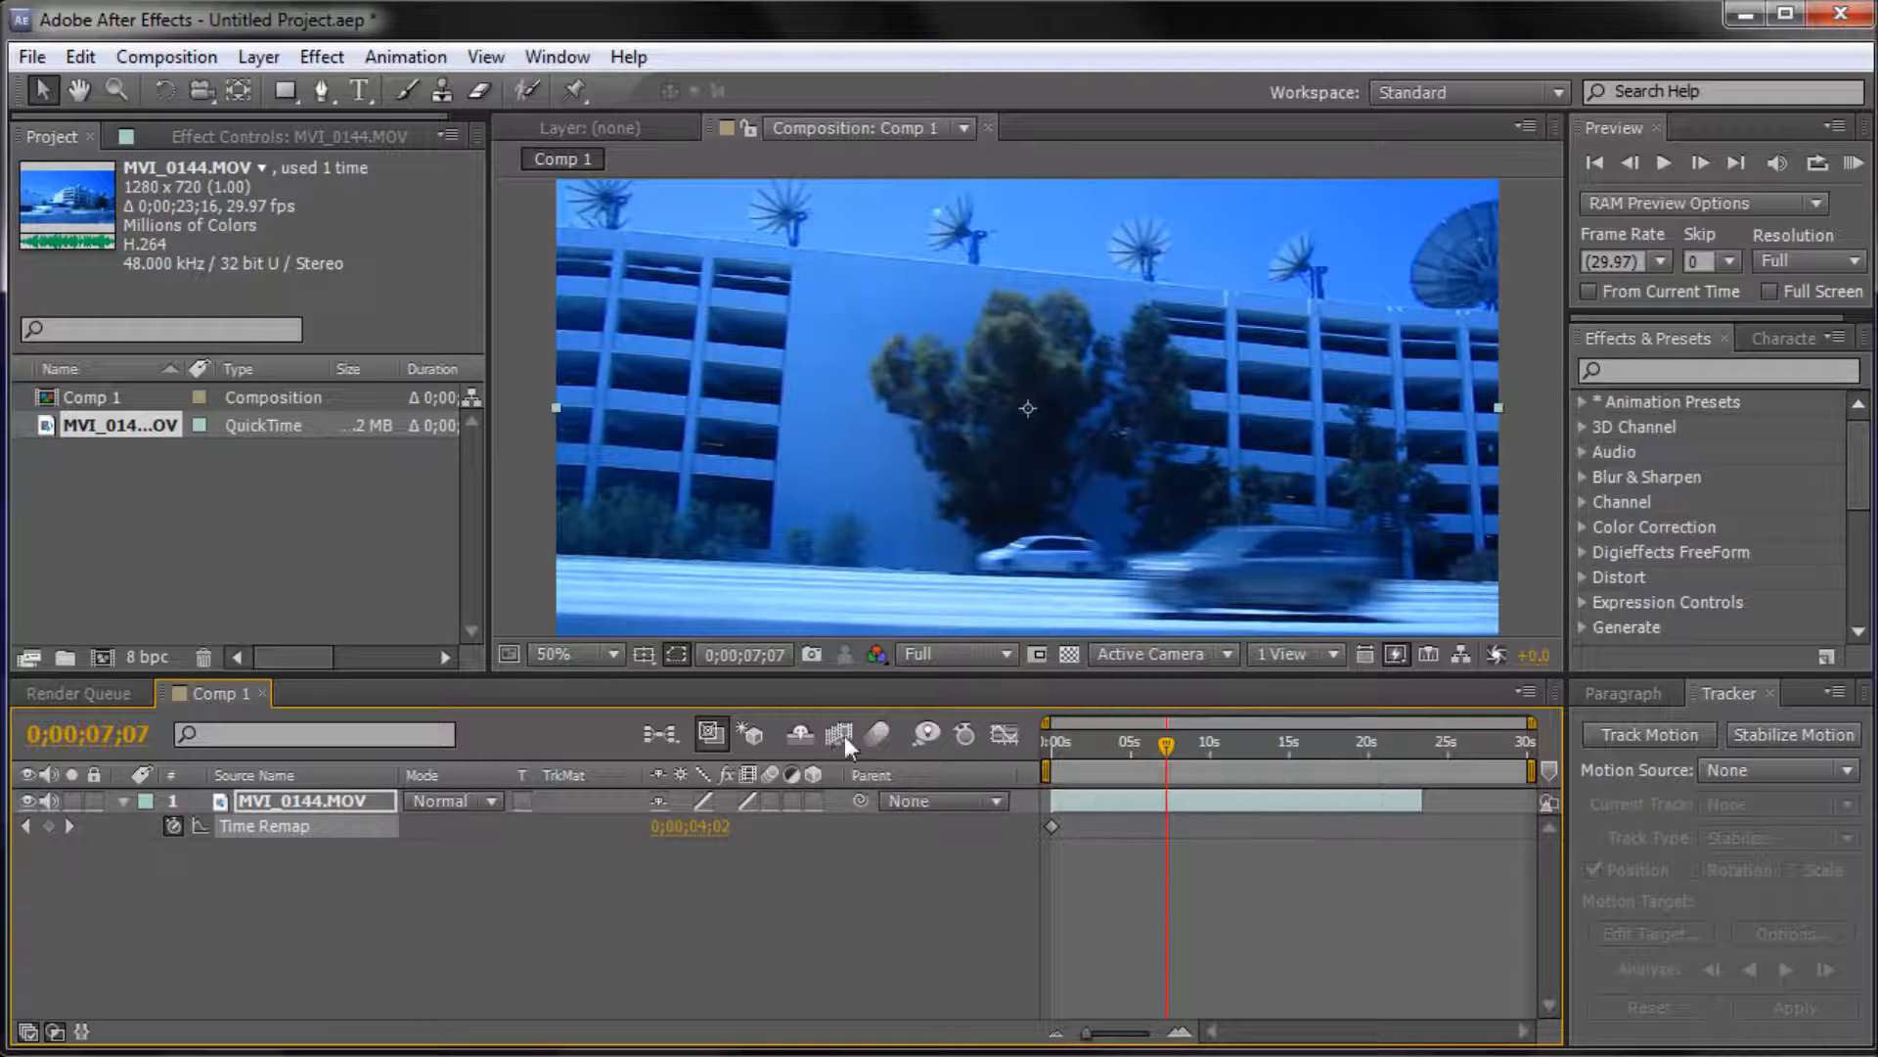
pyautogui.moveTo(1166, 742); pyautogui.dragTo(1228, 781)
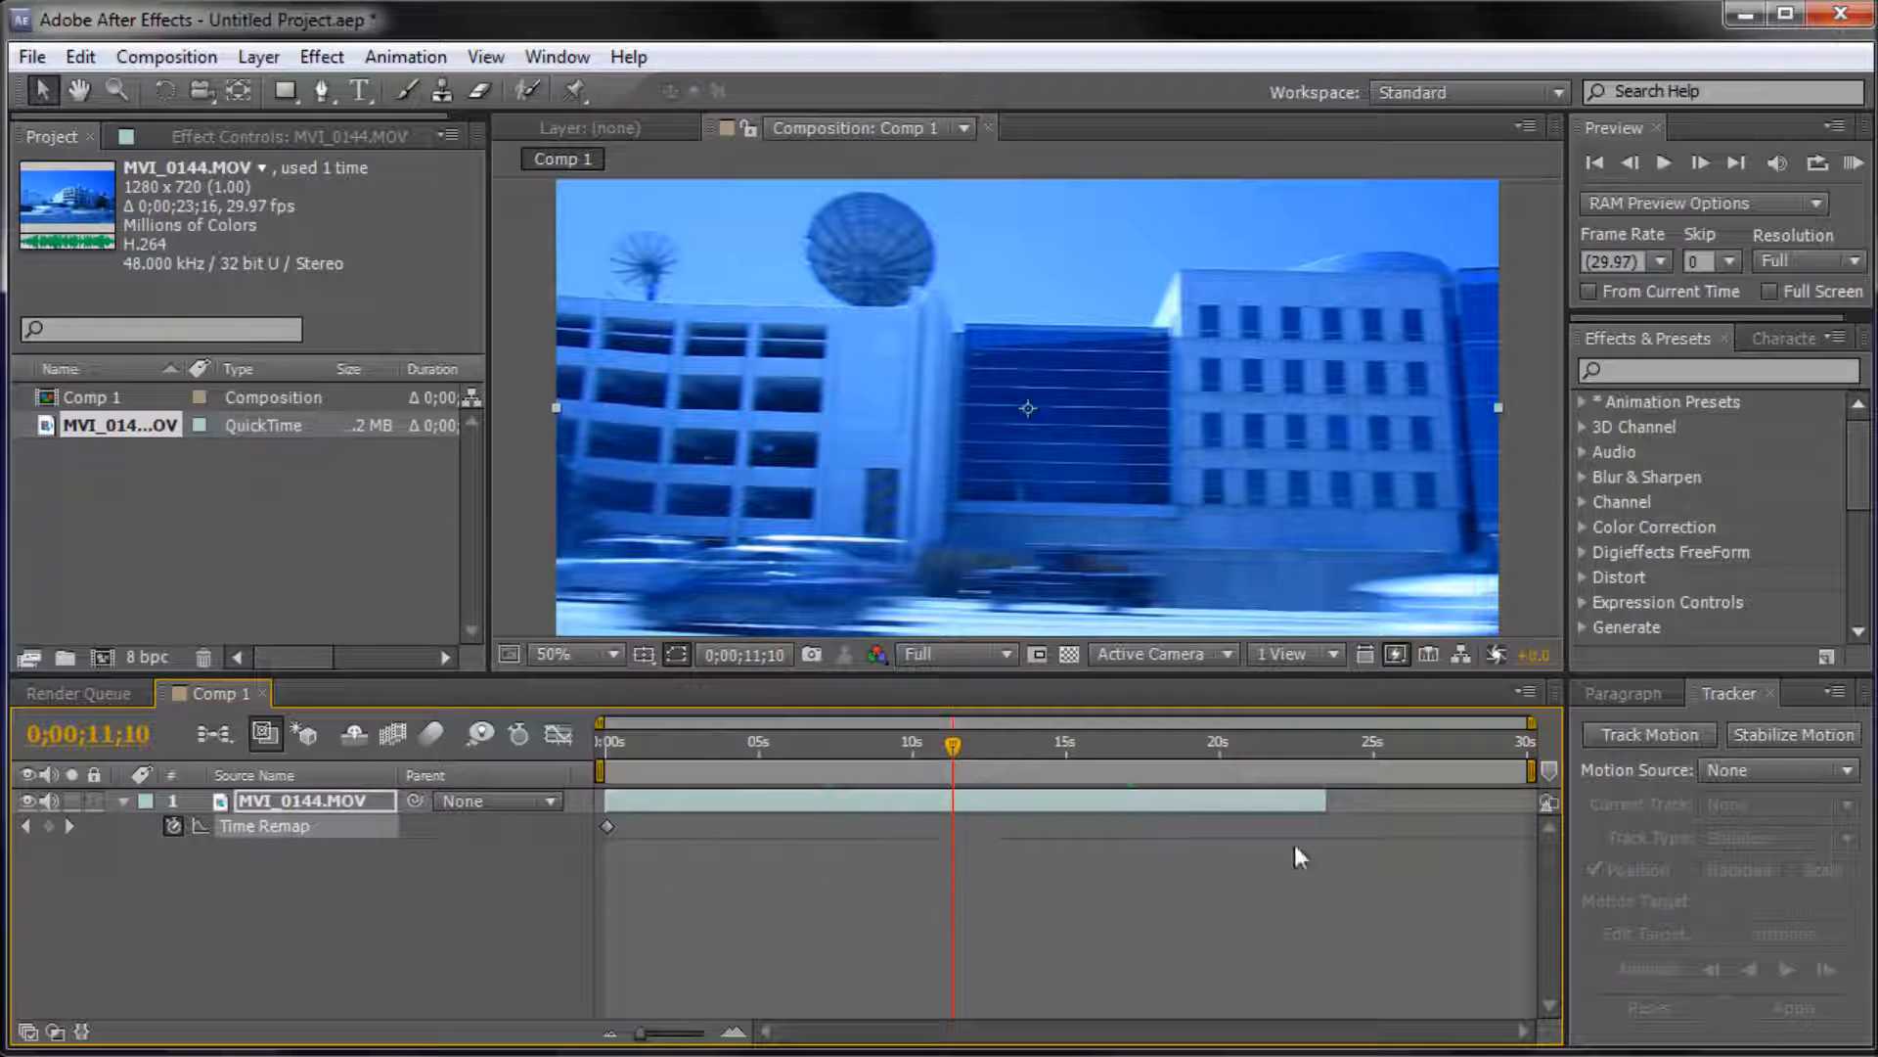
pyautogui.press('space')
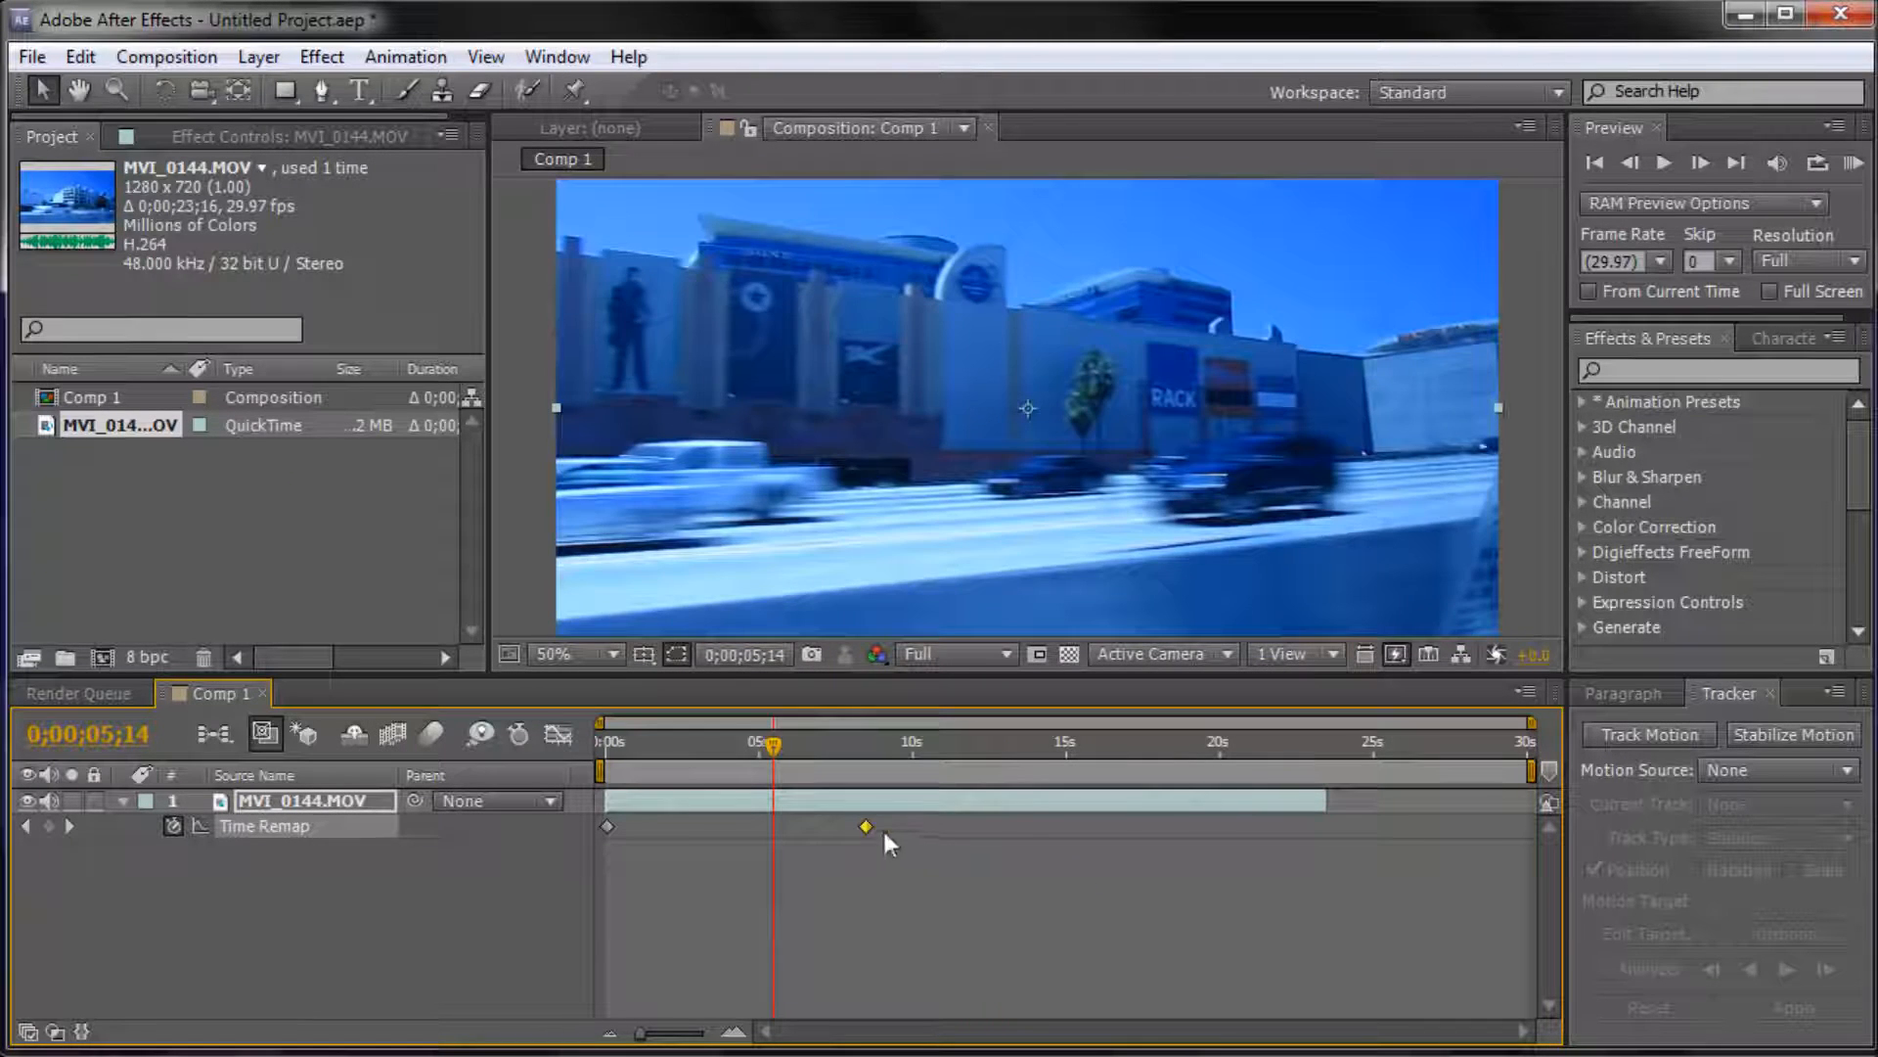
# Step: Move the ending Time Remap keyframe back to the clip's end at about 23 seconds and scrub the footage up to 0;00;09;28
pyautogui.moveTo(883, 833); pyautogui.dragTo(1326, 843)
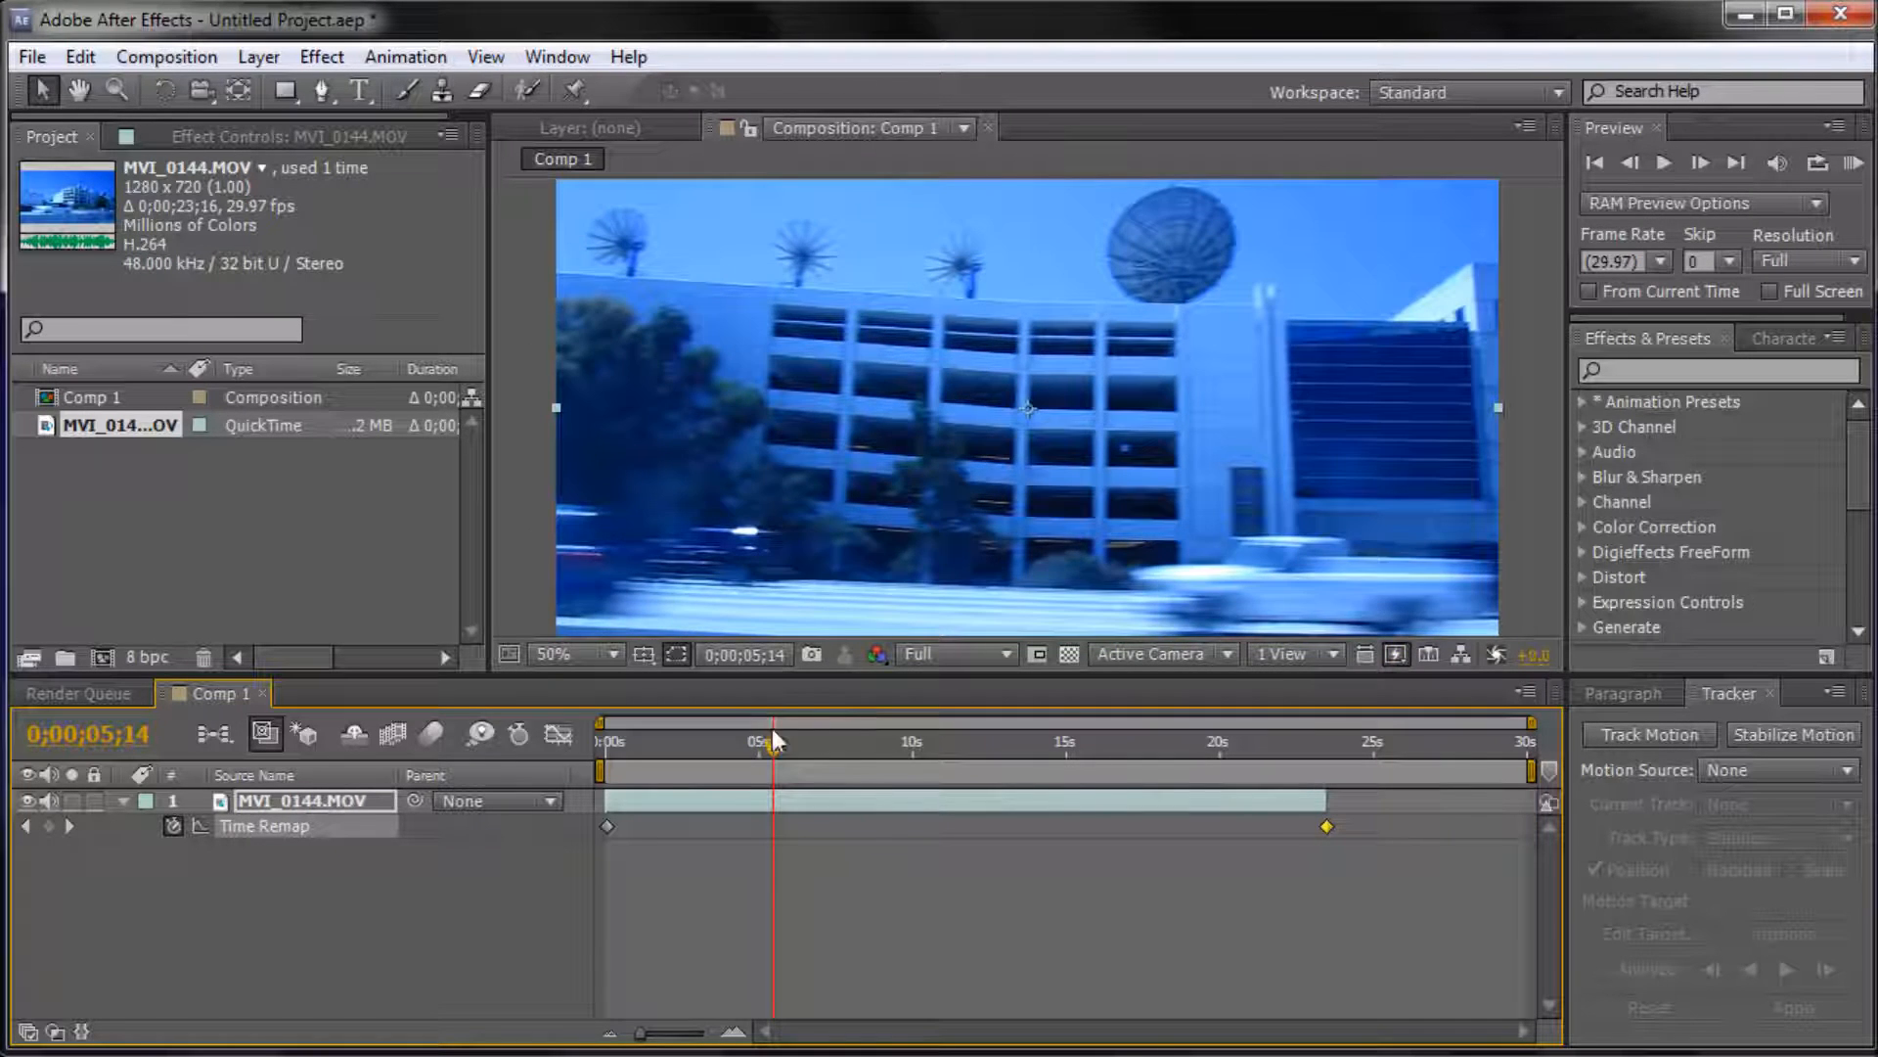
pyautogui.moveTo(761, 745)
pyautogui.mouseDown()
pyautogui.moveTo(653, 747)
pyautogui.moveTo(790, 751)
pyautogui.moveTo(609, 757)
pyautogui.moveTo(749, 779)
pyautogui.mouseUp()
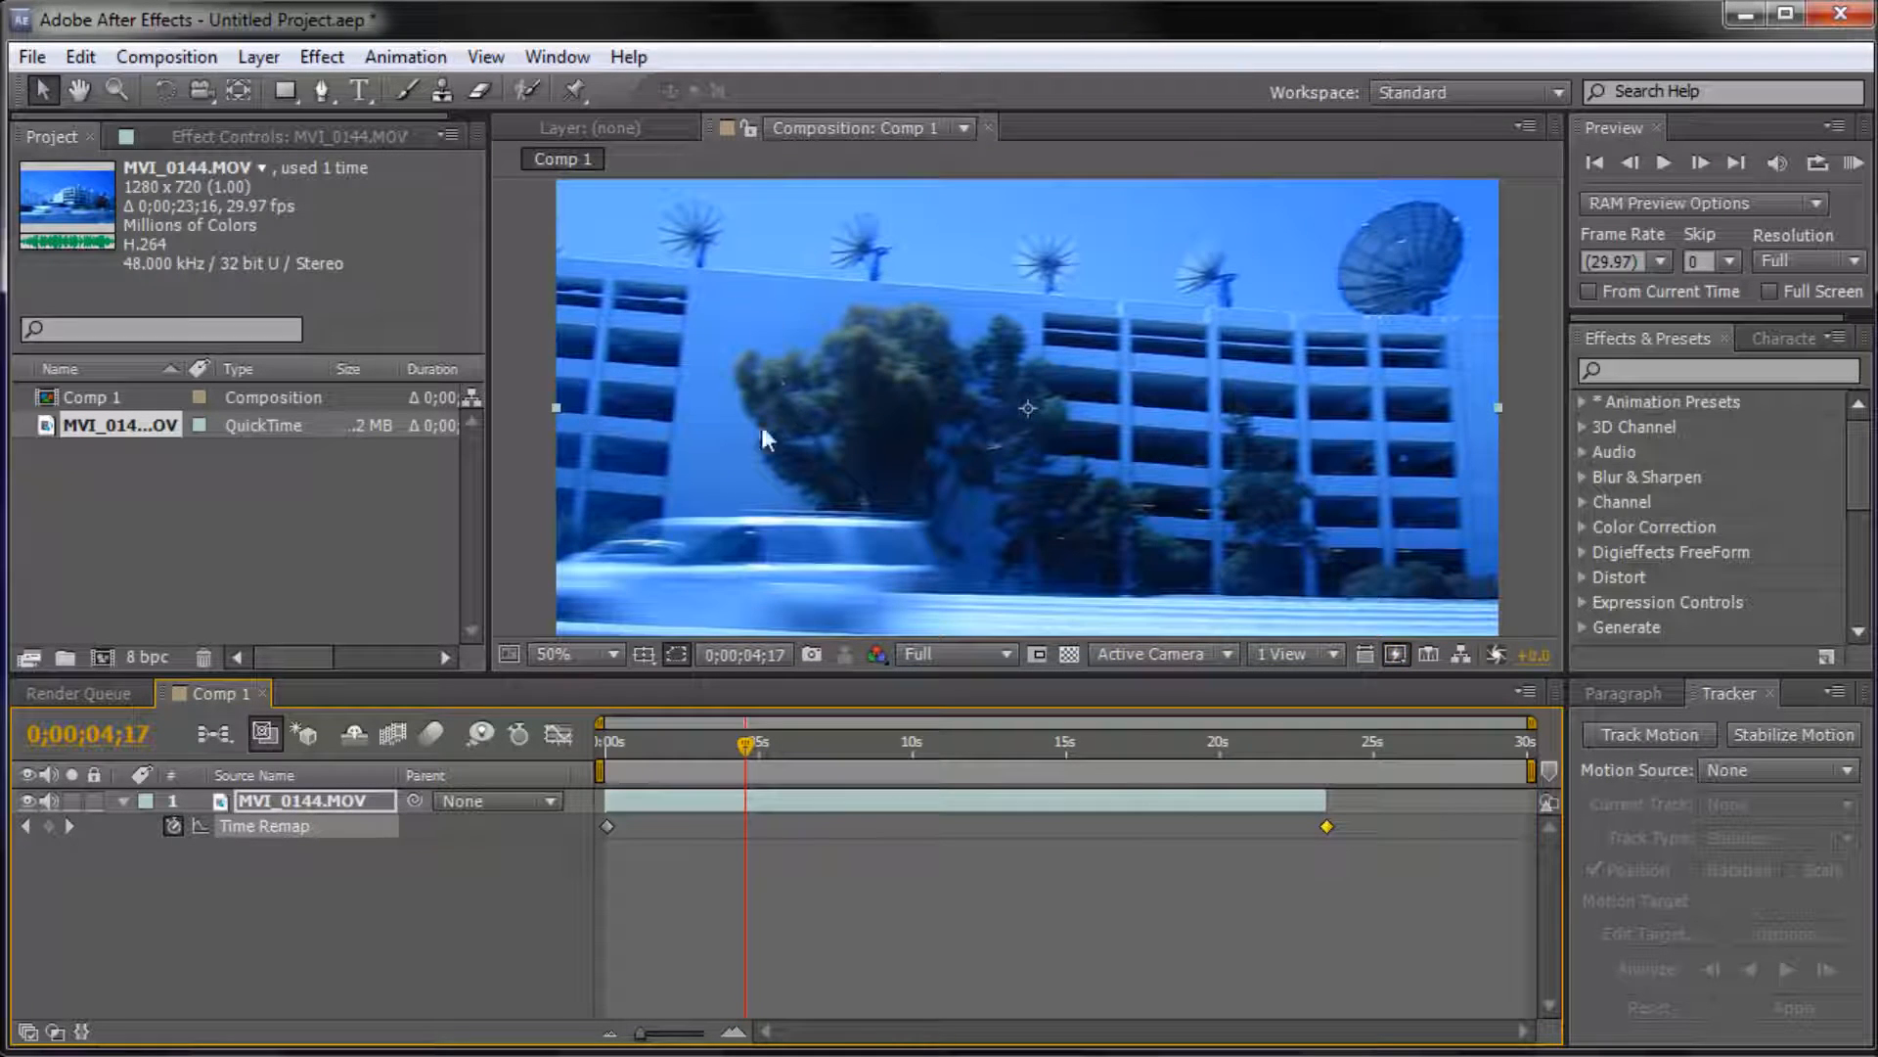
pyautogui.moveTo(741, 740); pyautogui.dragTo(912, 744)
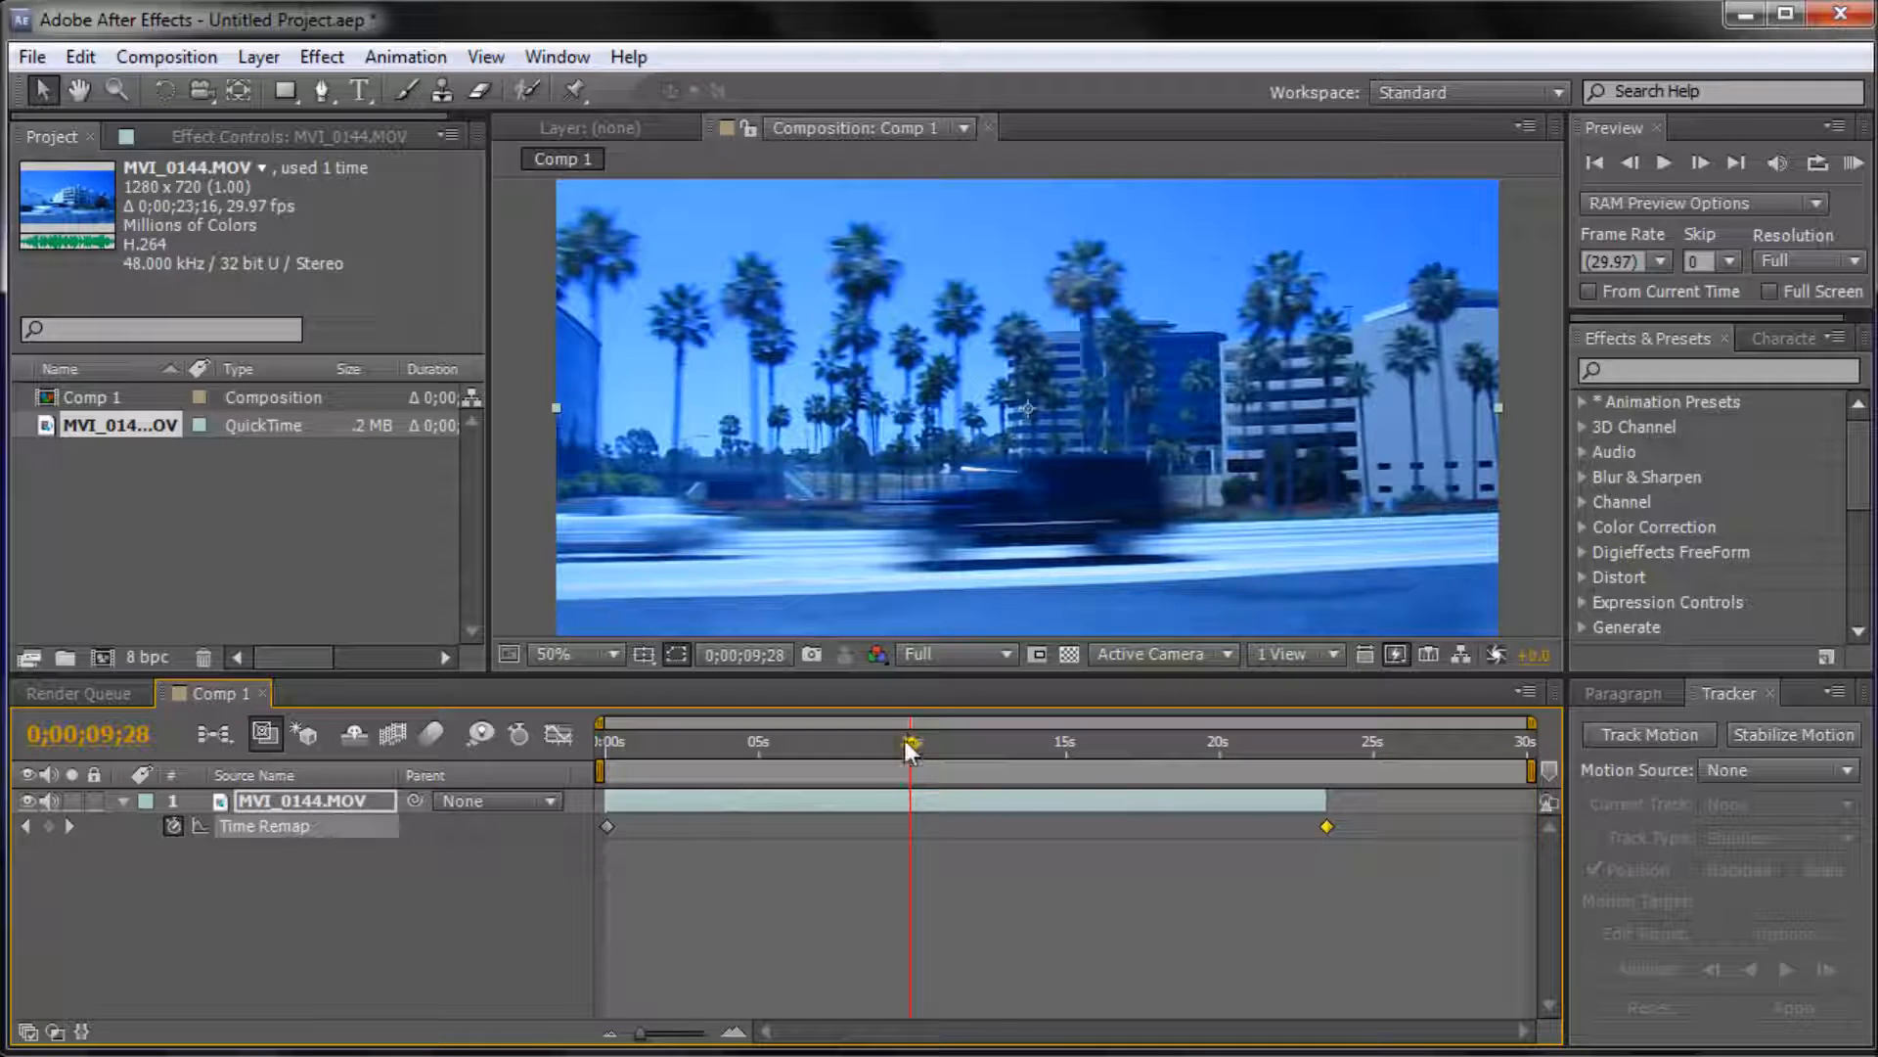
# Step: Add Time Remap keyframes to the MVI_0144.MOV layer at 0;00;09;09 and 0;00;14;06
pyautogui.moveTo(906, 742)
pyautogui.mouseDown()
pyautogui.moveTo(796, 757)
pyautogui.moveTo(955, 781)
pyautogui.moveTo(885, 761)
pyautogui.moveTo(948, 742)
pyautogui.moveTo(996, 755)
pyautogui.moveTo(895, 775)
pyautogui.mouseUp()
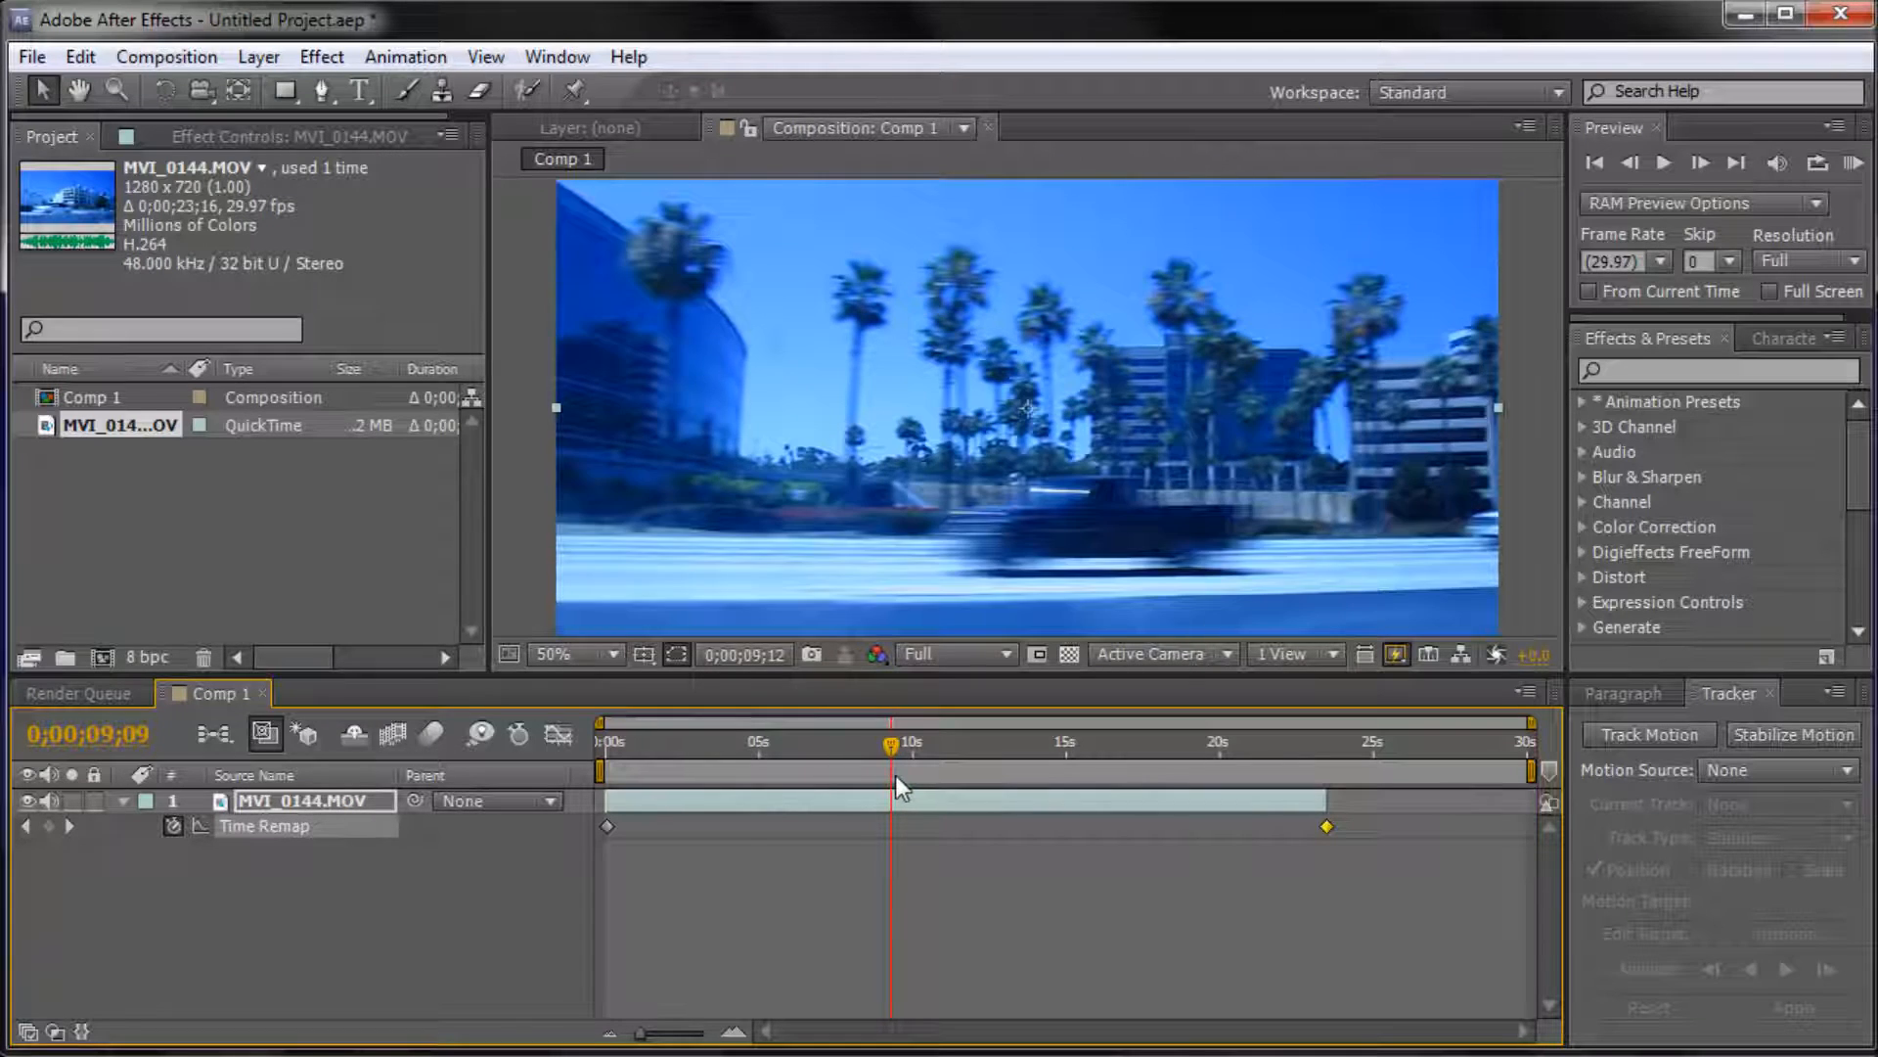
pyautogui.click(48, 827)
pyautogui.moveTo(891, 747); pyautogui.dragTo(1041, 772)
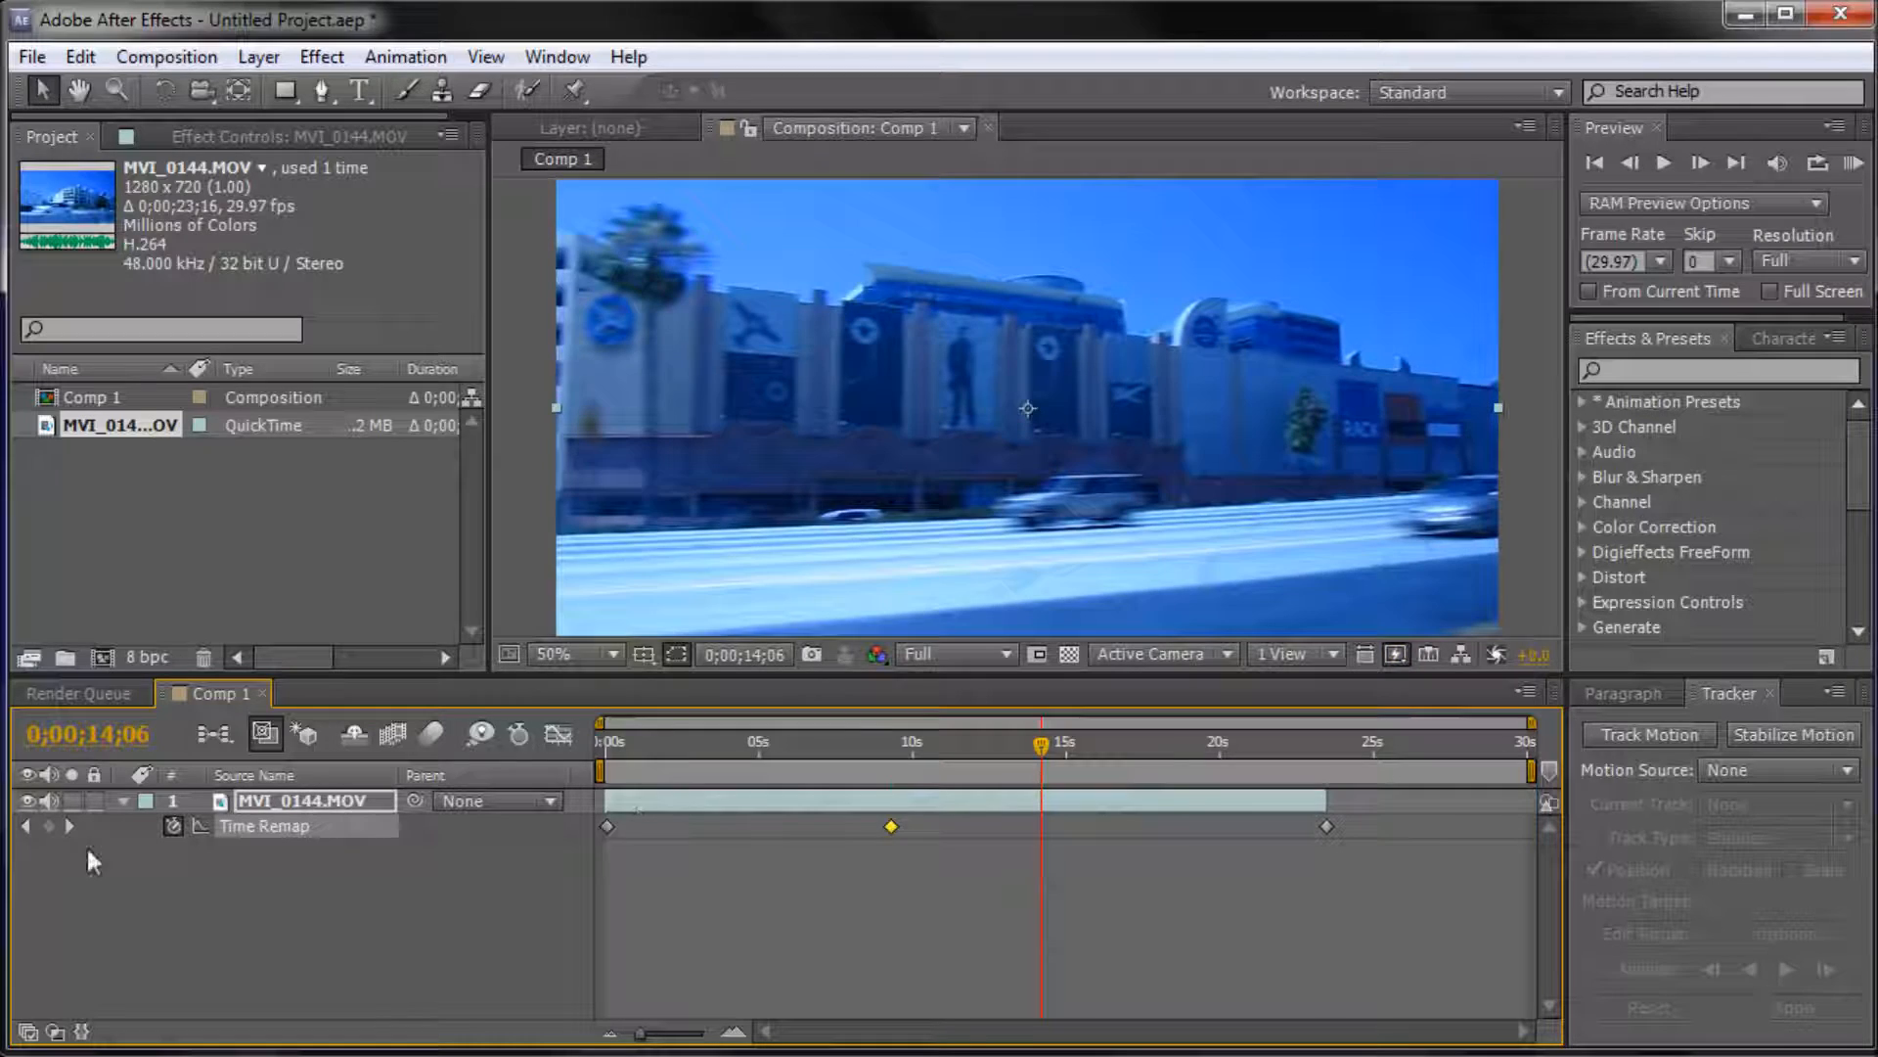
# Step: Spread the two middle Time Remap keyframes apart, placing them at about 6 and 17 seconds to slow the section between them
pyautogui.moveTo(1043, 743); pyautogui.dragTo(818, 834)
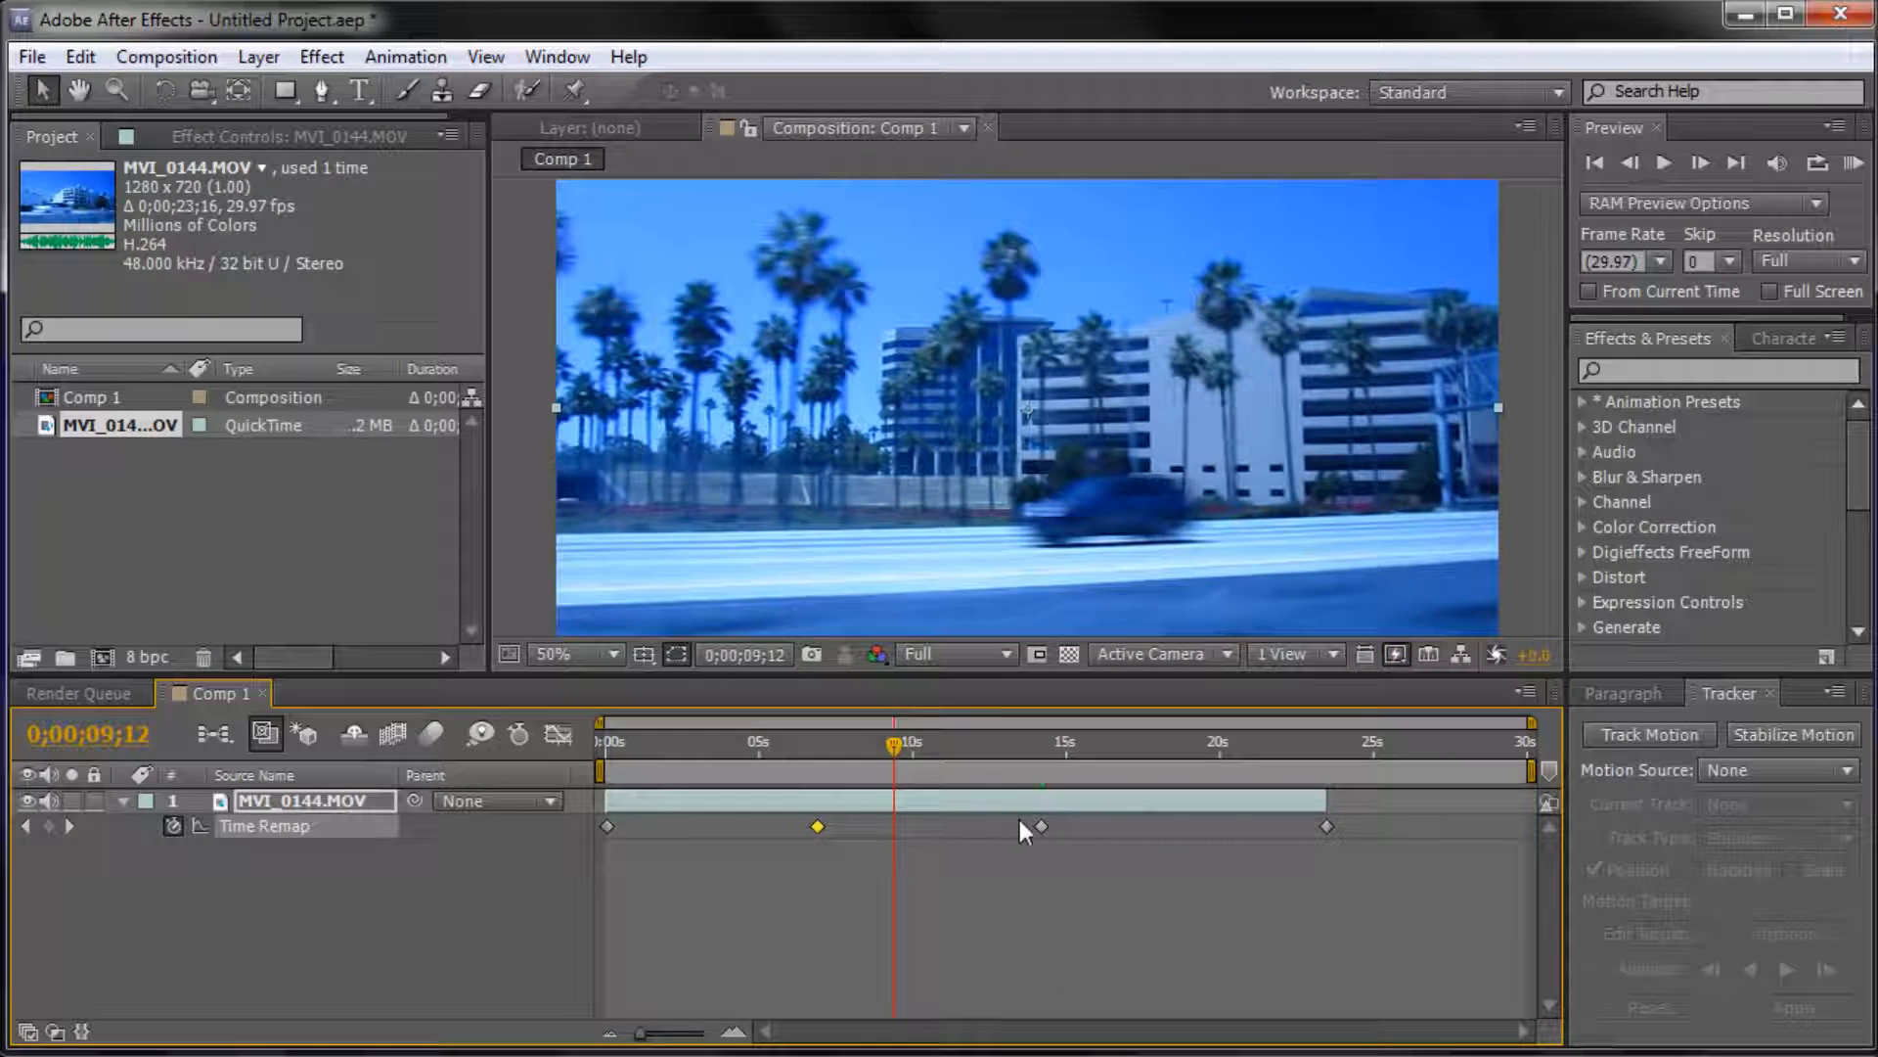
pyautogui.moveTo(1041, 826); pyautogui.dragTo(1119, 832)
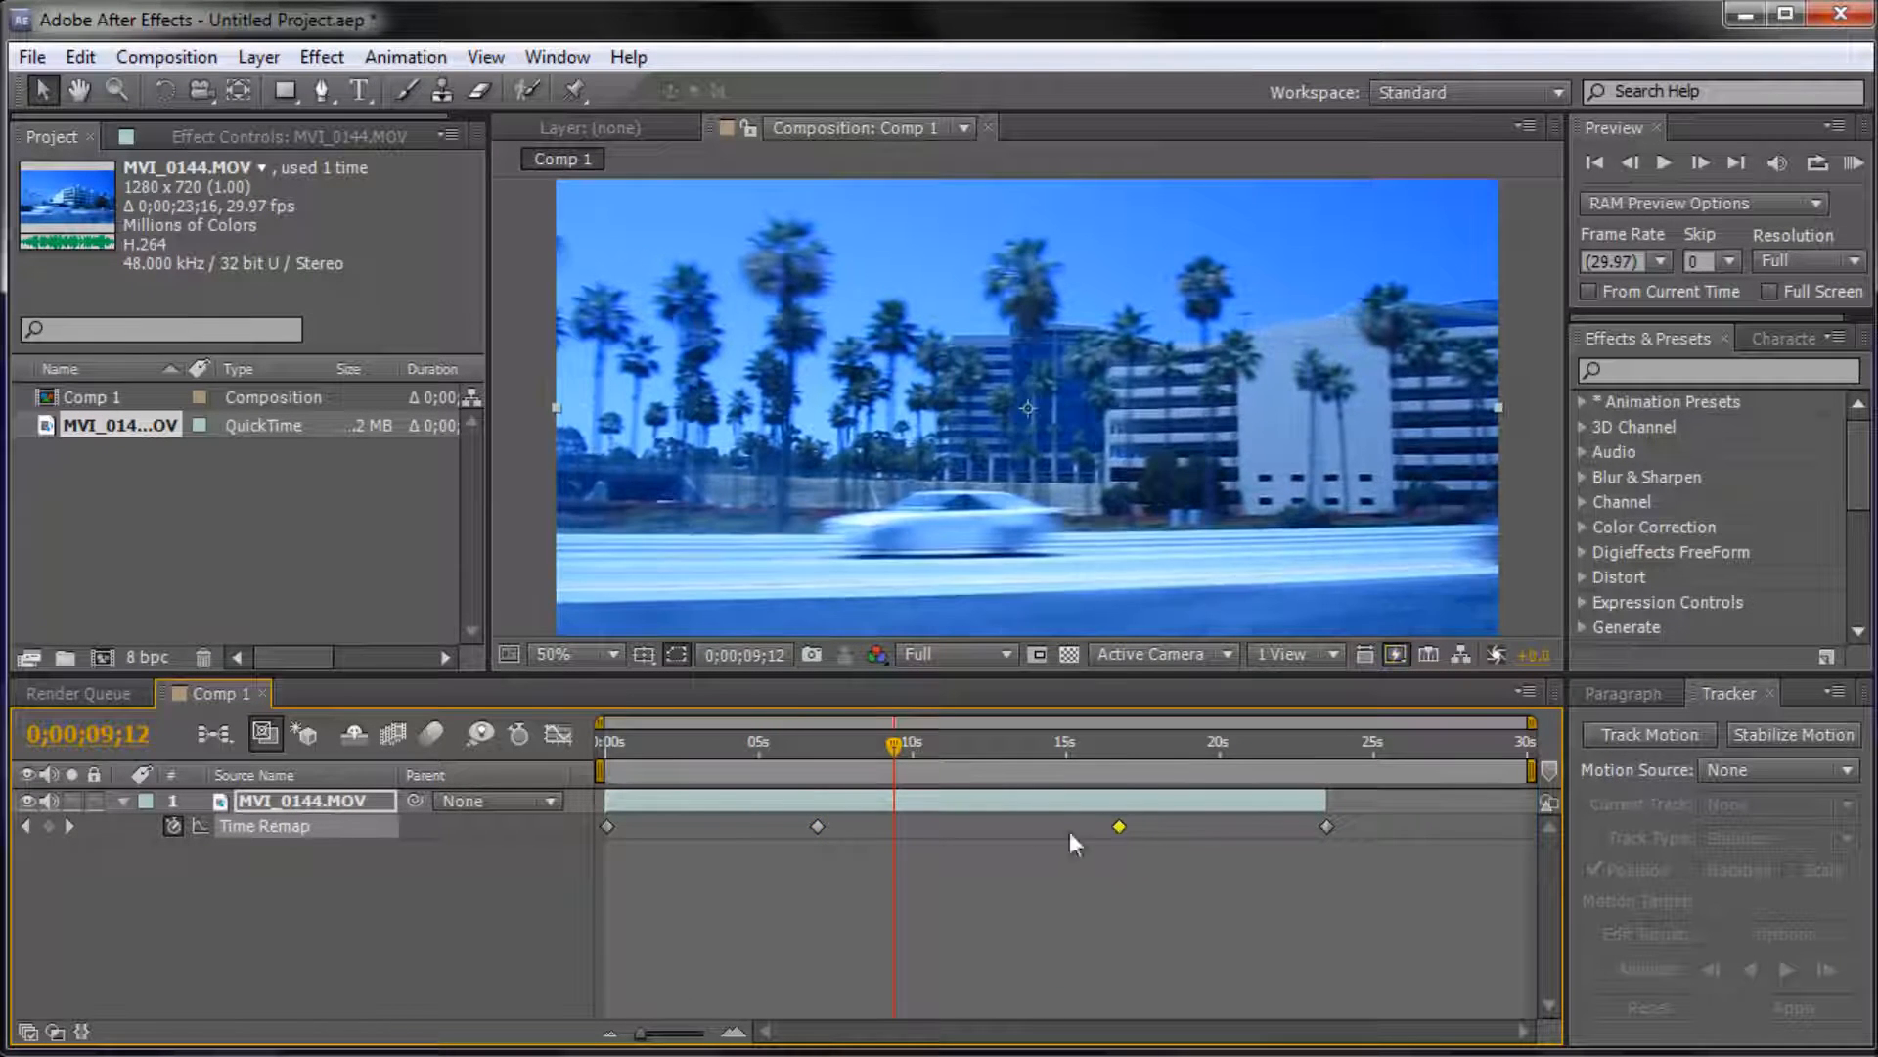
pyautogui.moveTo(820, 827); pyautogui.dragTo(788, 832)
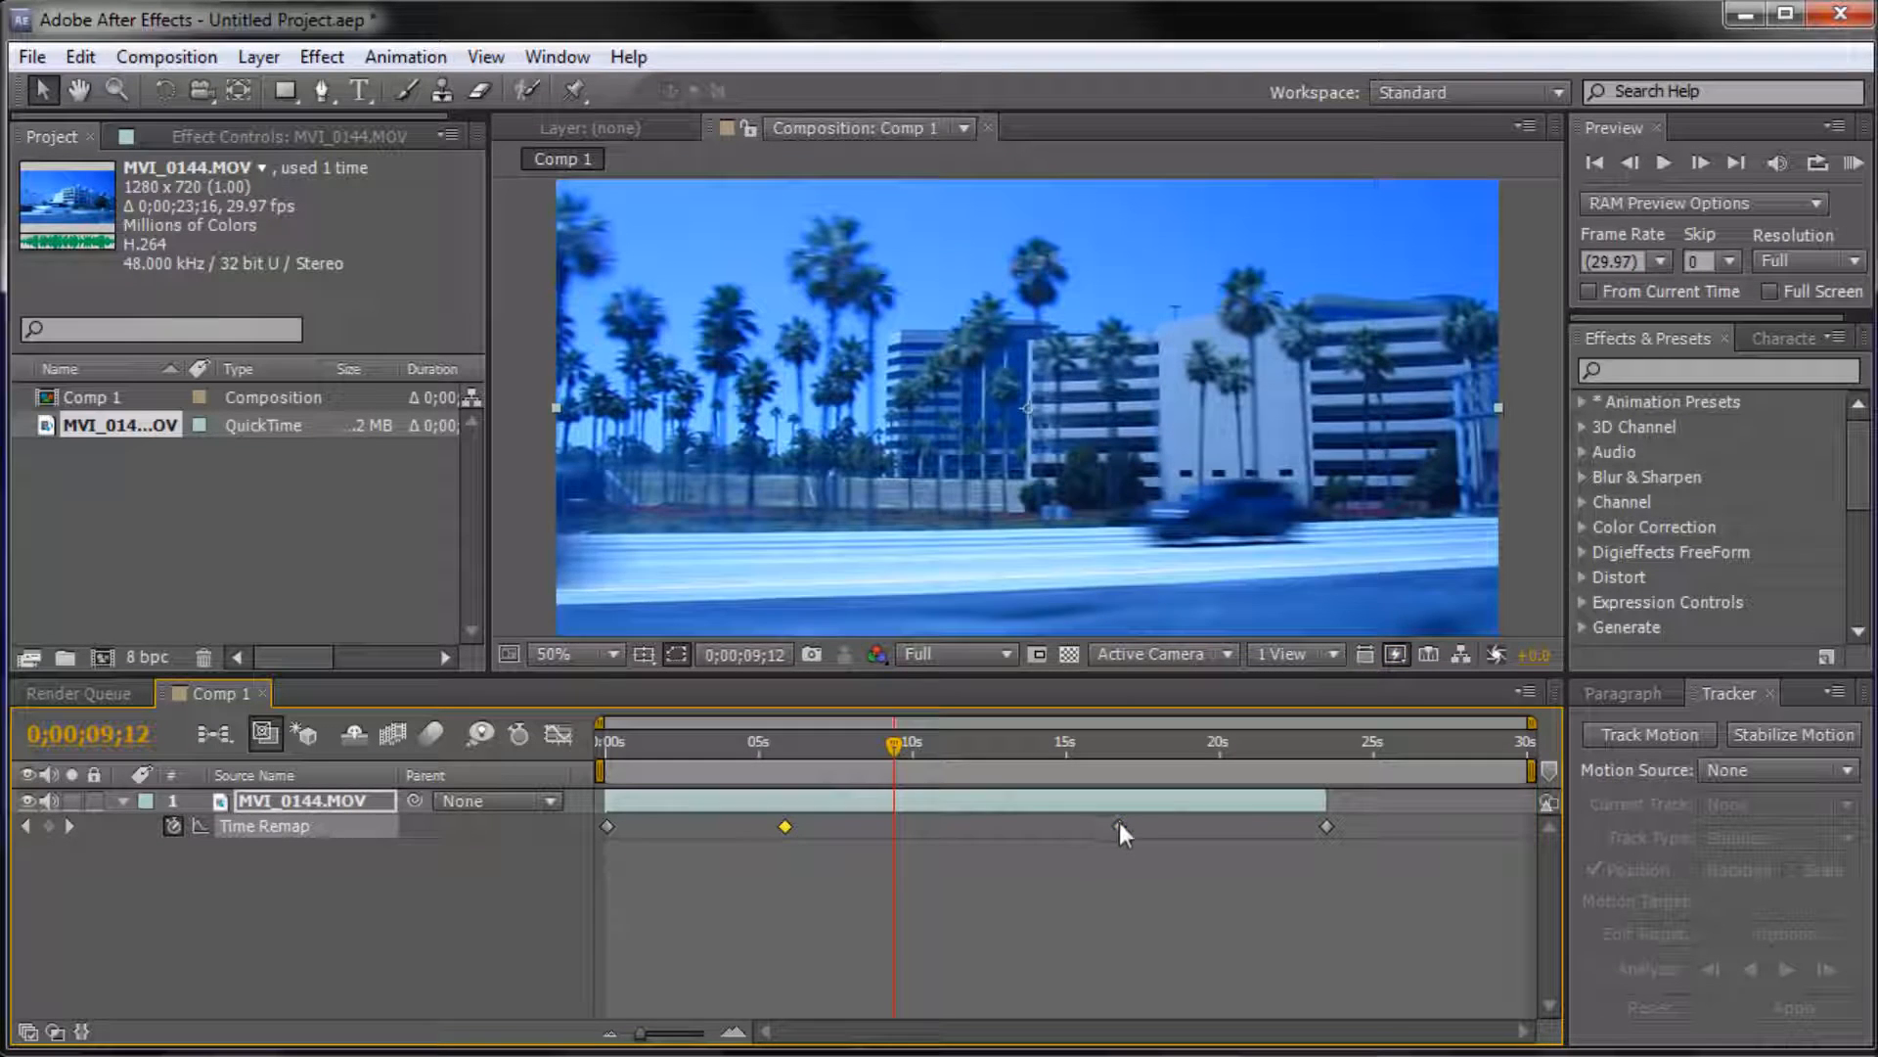
pyautogui.moveTo(1119, 824); pyautogui.dragTo(1131, 826)
# Step: Preview the remapped clip from 0;00;00;16 to 0;00;22;23, and scrub its slowed middle section from 0;00;05;21 to 0;00;10;22
pyautogui.moveTo(871, 742); pyautogui.dragTo(618, 757)
pyautogui.press('space')
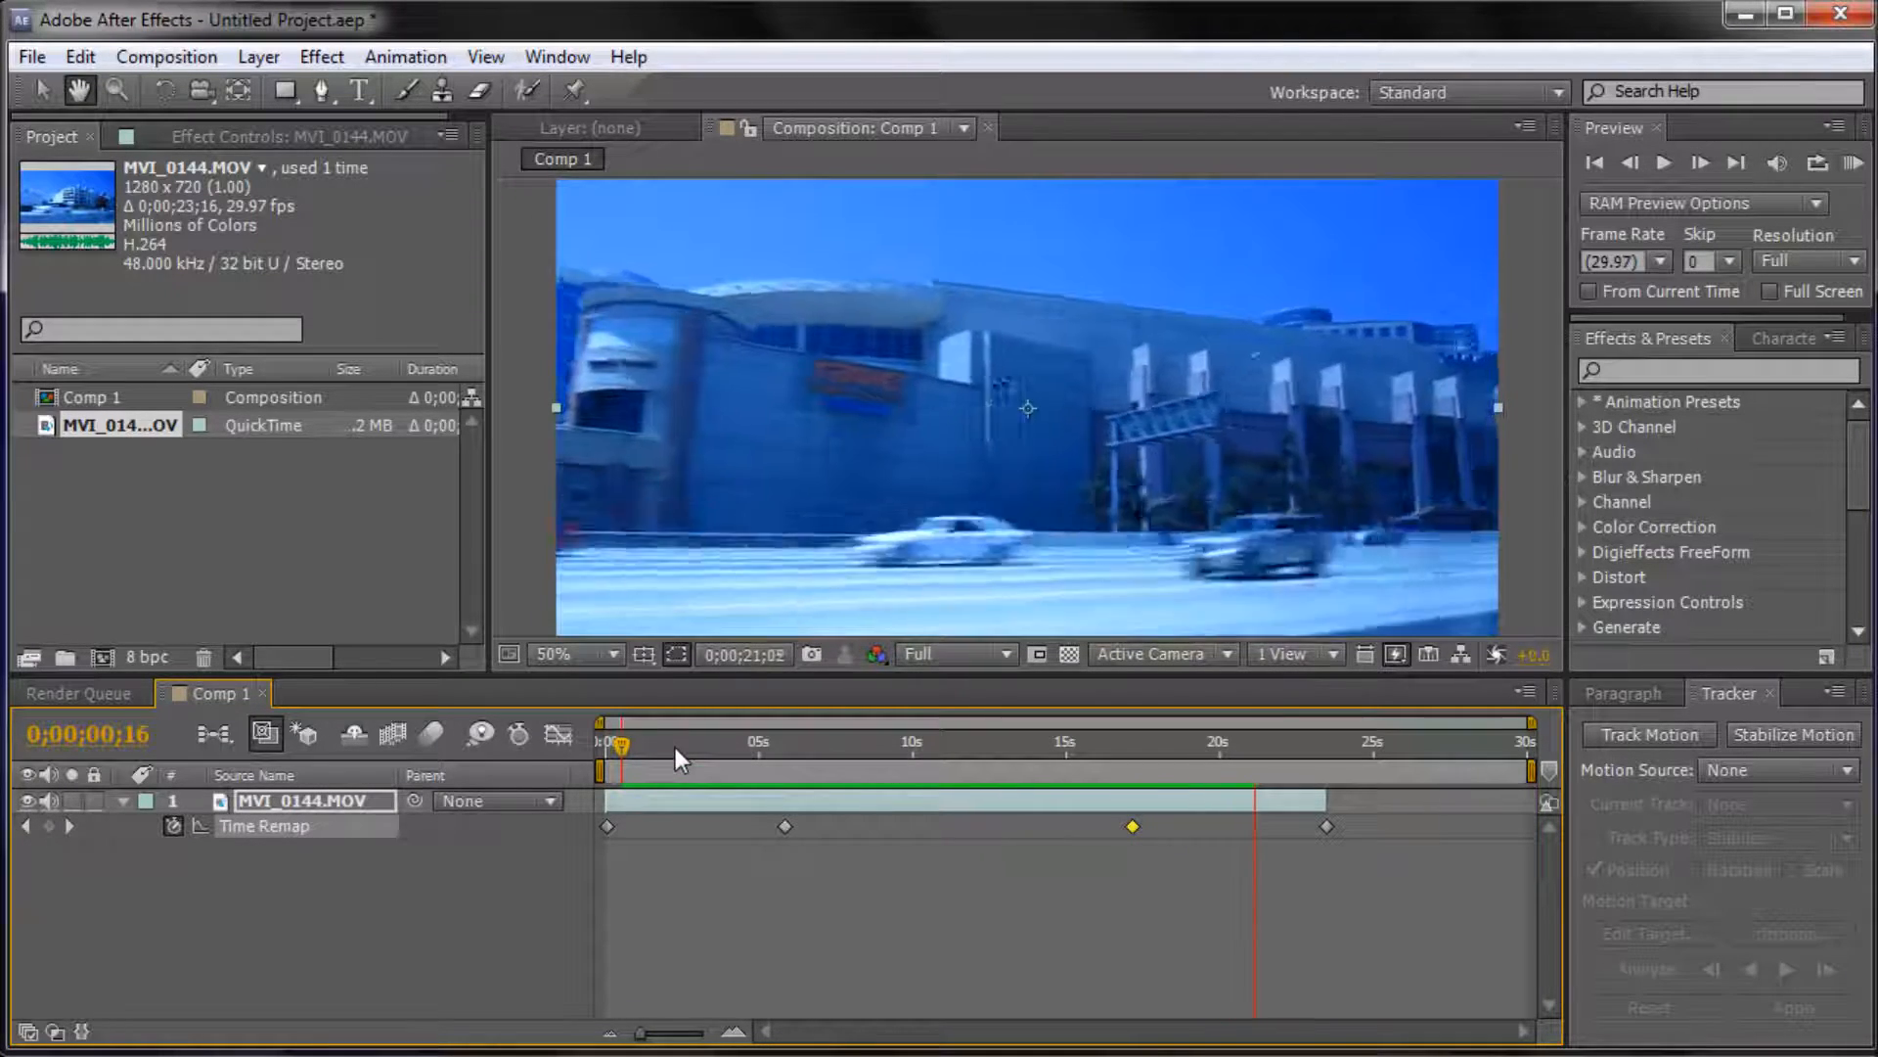
pyautogui.press('space')
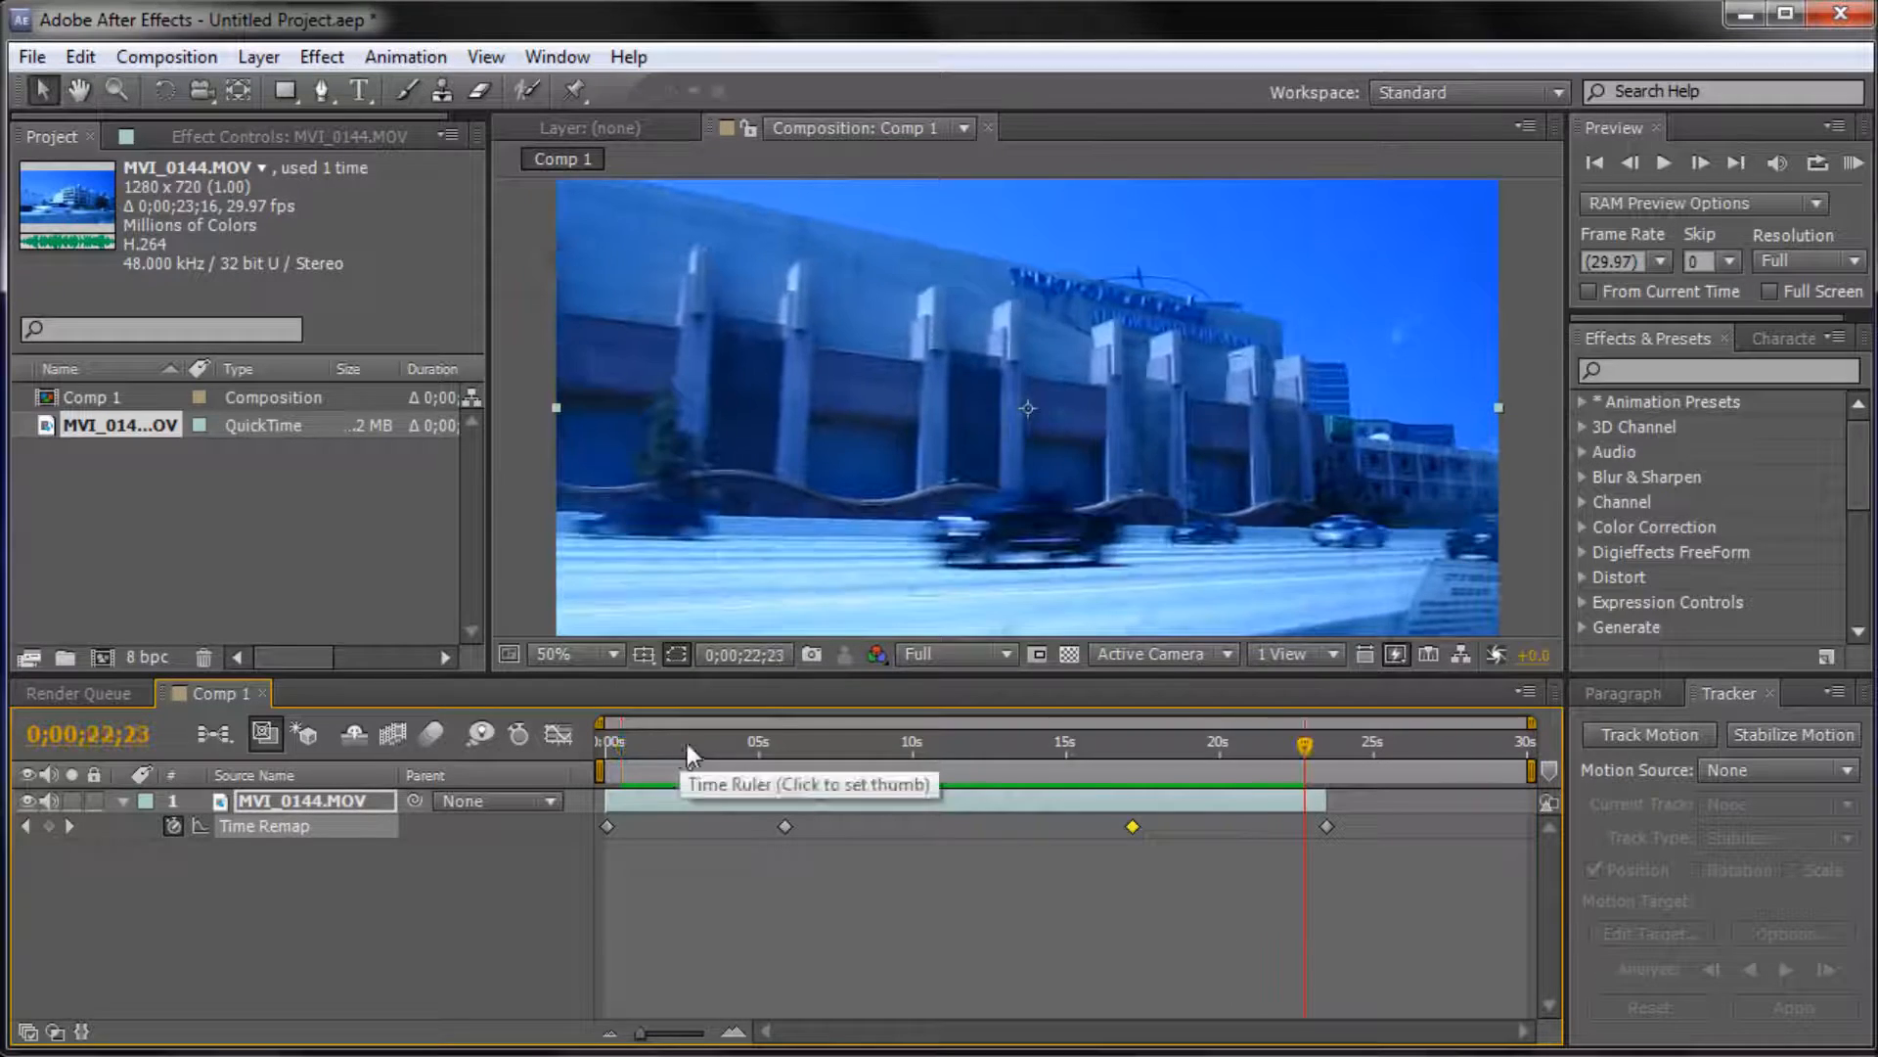
pyautogui.moveTo(1295, 741); pyautogui.dragTo(775, 825)
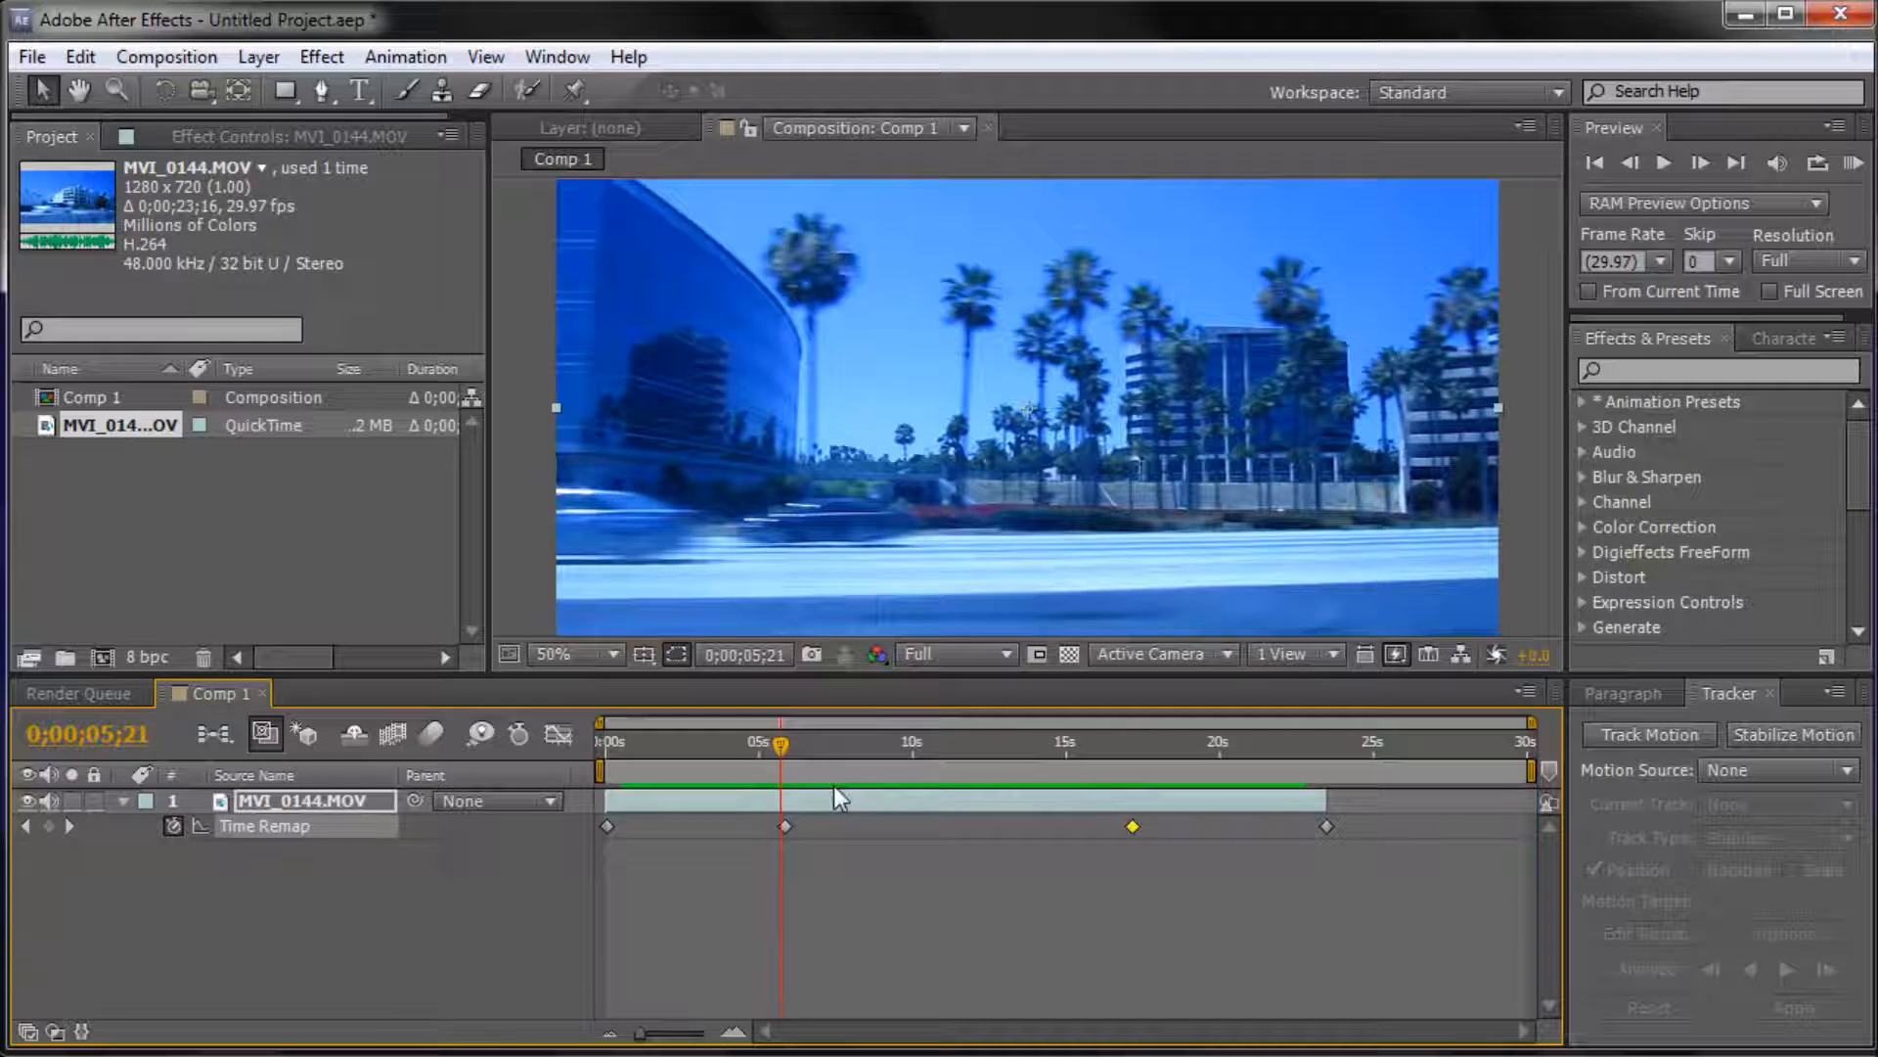
pyautogui.moveTo(780, 757); pyautogui.dragTo(935, 767)
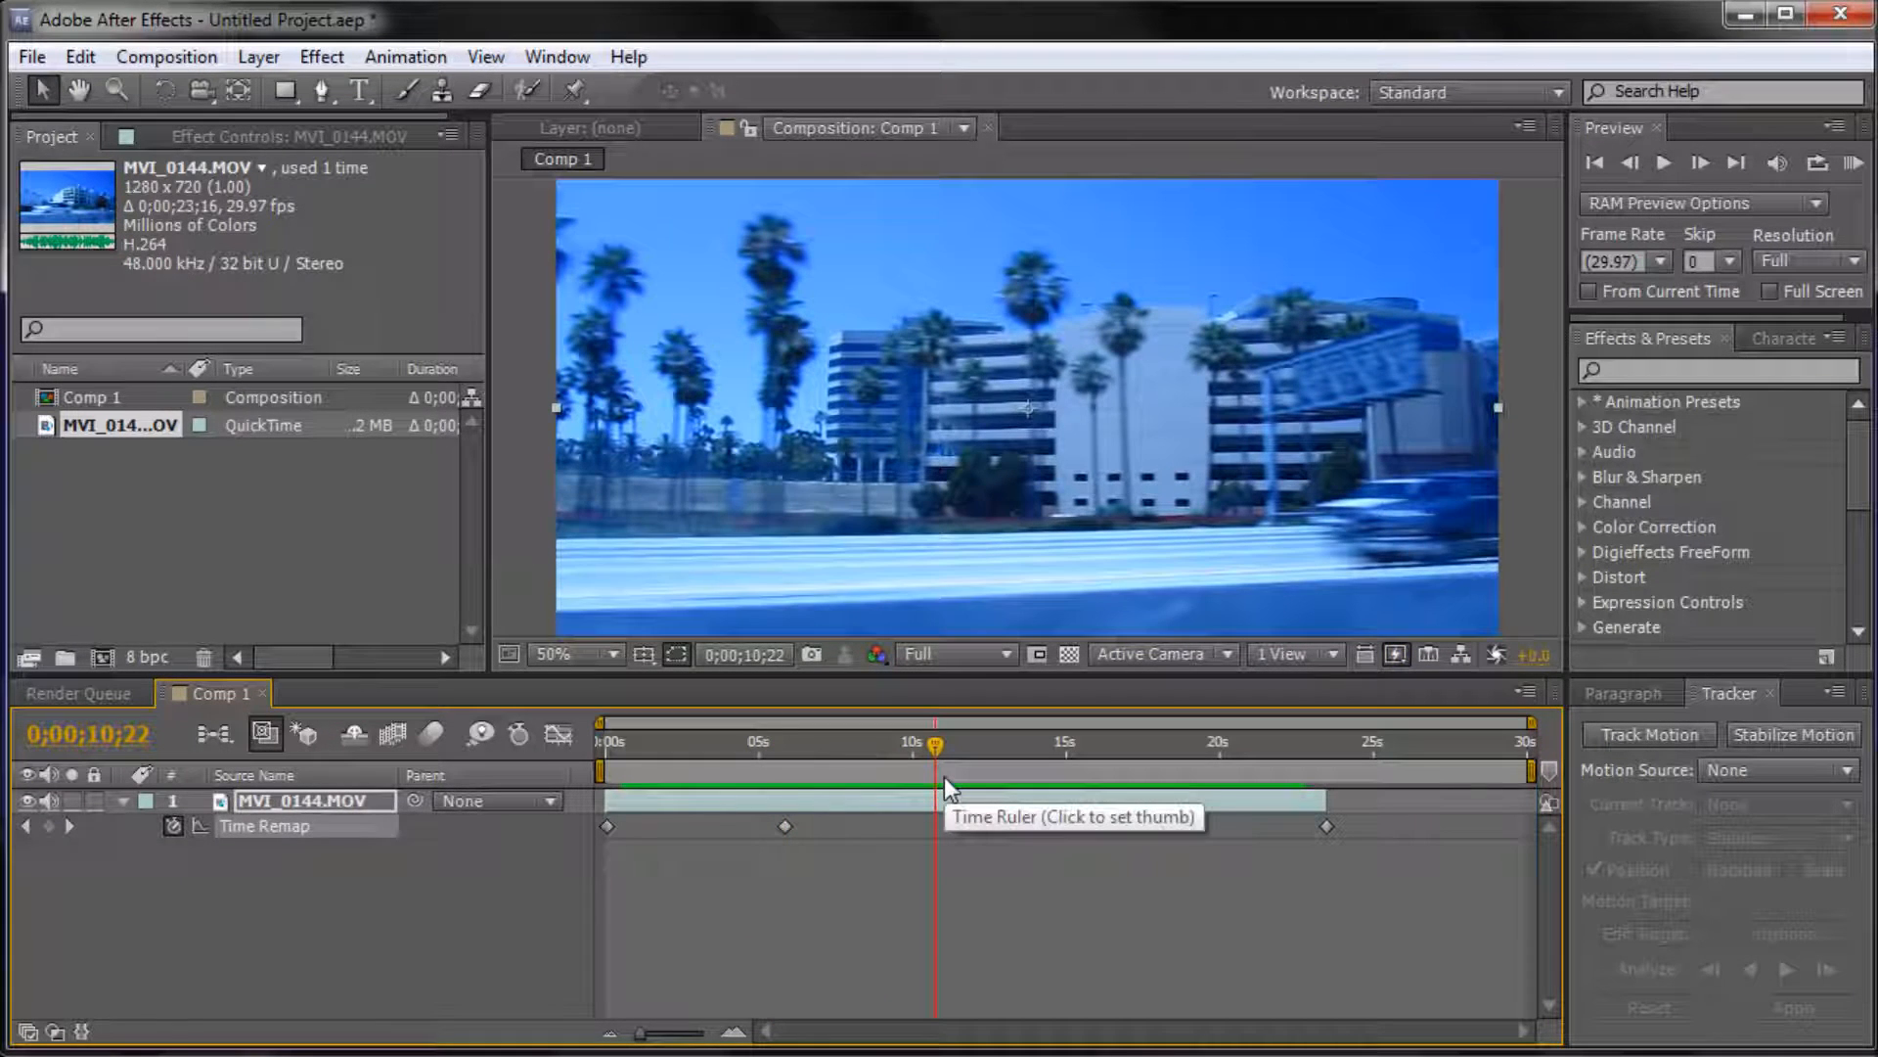